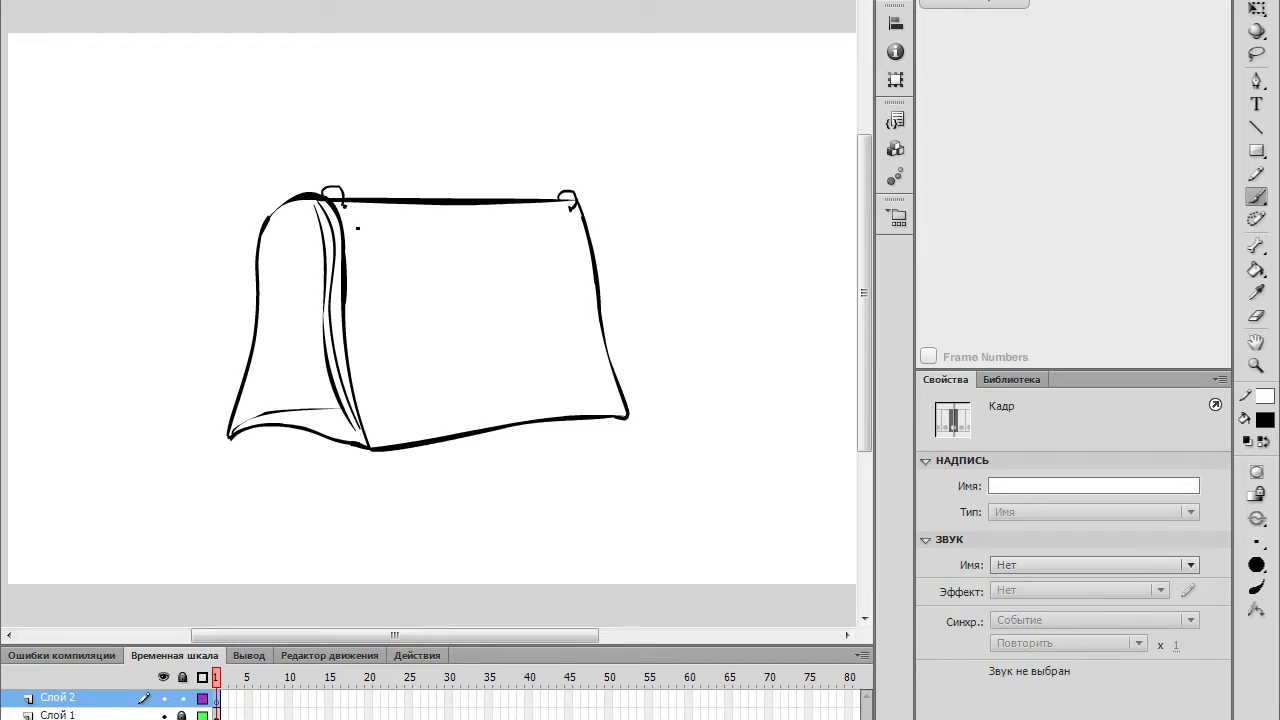
# Step: Sketch a round-headed character with two antennae in the empty area beyond the calendar's upper right corner, and erase it
pyautogui.moveTo(718, 138)
pyautogui.mouseDown()
pyautogui.moveTo(753, 177)
pyautogui.moveTo(739, 121)
pyautogui.moveTo(715, 147)
pyautogui.moveTo(681, 114)
pyautogui.moveTo(773, 104)
pyautogui.mouseUp()
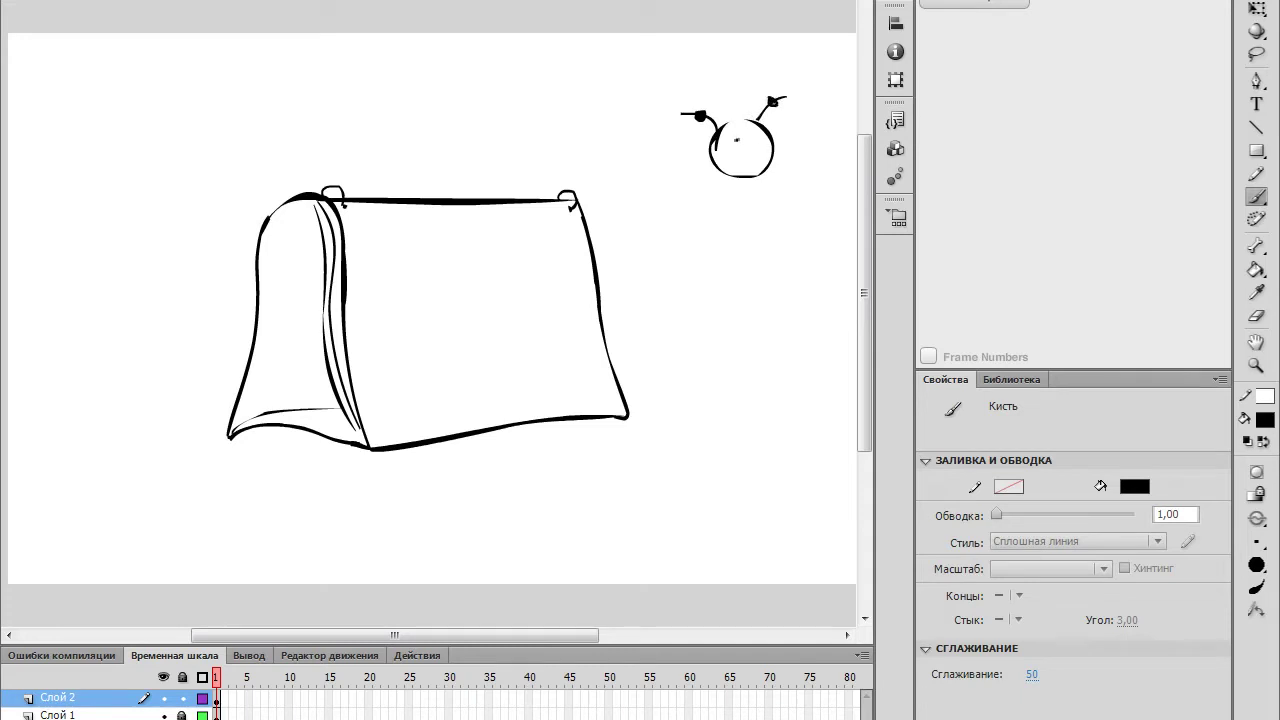
pyautogui.moveTo(727, 142)
pyautogui.mouseDown()
pyautogui.moveTo(748, 150)
pyautogui.moveTo(751, 137)
pyautogui.mouseUp()
pyautogui.hotkey('ctrl', 'z')
pyautogui.hotkey('ctrl', 'z')
pyautogui.hotkey('ctrl', 'z')
pyautogui.moveTo(730, 154)
pyautogui.mouseDown()
pyautogui.moveTo(755, 156)
pyautogui.moveTo(758, 182)
pyautogui.mouseUp()
pyautogui.moveTo(740, 230)
pyautogui.mouseDown()
pyautogui.moveTo(740, 264)
pyautogui.moveTo(760, 260)
pyautogui.mouseUp()
pyautogui.moveTo(738, 187)
pyautogui.mouseDown()
pyautogui.moveTo(742, 208)
pyautogui.moveTo(756, 203)
pyautogui.mouseUp()
pyautogui.press('e')
pyautogui.moveTo(700, 117)
pyautogui.mouseDown()
pyautogui.moveTo(726, 103)
pyautogui.moveTo(750, 240)
pyautogui.mouseUp()
# Step: Handwrite "ПН 05" with the brush along the top of the calendar page and a one-word note beneath it
pyautogui.press('b')
pyautogui.moveTo(361, 232)
pyautogui.mouseDown()
pyautogui.moveTo(376, 246)
pyautogui.moveTo(405, 233)
pyautogui.mouseUp()
pyautogui.moveTo(406, 220)
pyautogui.mouseDown()
pyautogui.moveTo(406, 247)
pyautogui.moveTo(450, 246)
pyautogui.mouseUp()
pyautogui.moveTo(476, 222); pyautogui.dragTo(464, 248)
pyautogui.moveTo(382, 298)
pyautogui.mouseDown()
pyautogui.moveTo(370, 320)
pyautogui.moveTo(386, 334)
pyautogui.moveTo(432, 300)
pyautogui.moveTo(472, 292)
pyautogui.moveTo(462, 322)
pyautogui.mouseUp()
pyautogui.moveTo(470, 298); pyautogui.dragTo(481, 305)
pyautogui.moveTo(376, 355); pyautogui.dragTo(402, 383)
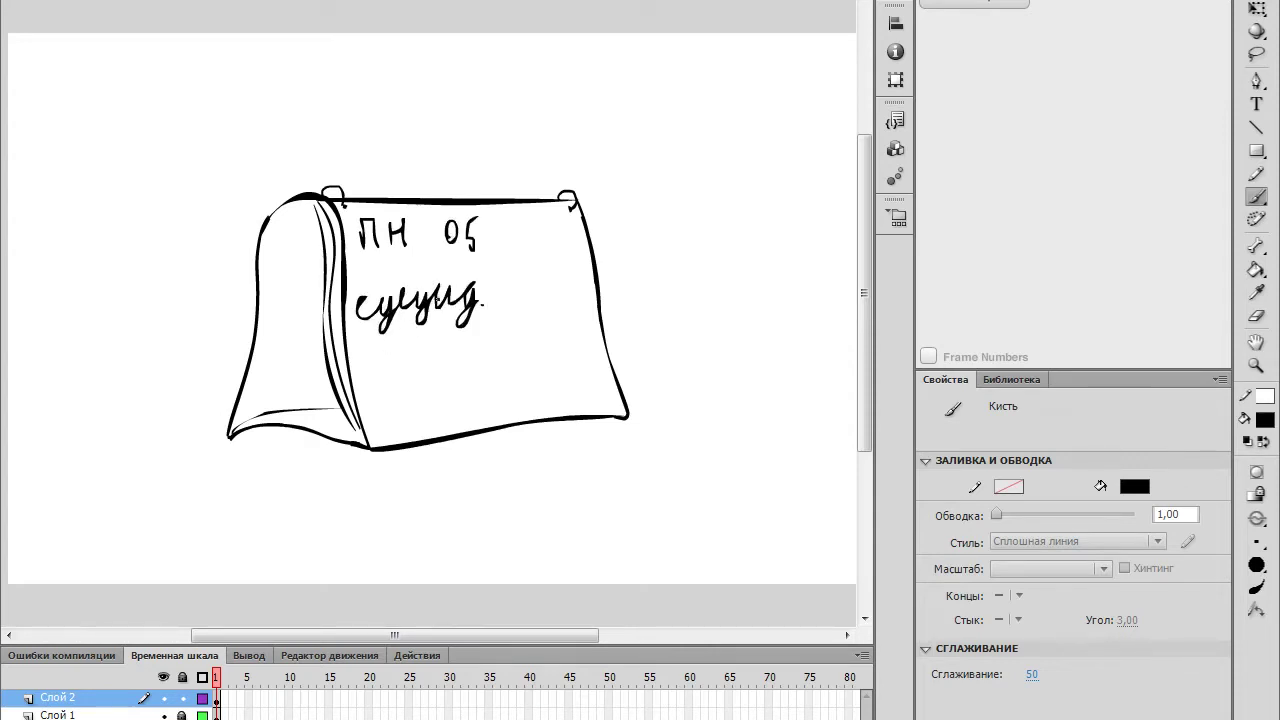
# Step: Erase the Monday writing from the calendar page and handwrite "ВТ 06" in its place
pyautogui.press('e')
pyautogui.moveTo(463, 314)
pyautogui.mouseDown()
pyautogui.moveTo(413, 338)
pyautogui.moveTo(390, 288)
pyautogui.mouseUp()
pyautogui.moveTo(464, 250)
pyautogui.mouseDown()
pyautogui.moveTo(415, 223)
pyautogui.moveTo(367, 243)
pyautogui.moveTo(375, 226)
pyautogui.moveTo(404, 256)
pyautogui.mouseUp()
pyautogui.press('b')
pyautogui.moveTo(393, 232)
pyautogui.mouseDown()
pyautogui.moveTo(459, 244)
pyautogui.moveTo(455, 224)
pyautogui.mouseUp()
pyautogui.moveTo(488, 221); pyautogui.dragTo(486, 232)
# Step: Try a handwritten note below "ВТ 06" and erase it
pyautogui.moveTo(360, 298)
pyautogui.mouseDown()
pyautogui.moveTo(395, 312)
pyautogui.moveTo(490, 288)
pyautogui.moveTo(547, 314)
pyautogui.moveTo(546, 288)
pyautogui.moveTo(552, 306)
pyautogui.moveTo(520, 291)
pyautogui.mouseUp()
pyautogui.moveTo(522, 291); pyautogui.dragTo(557, 323)
pyautogui.press('e')
pyautogui.moveTo(531, 268)
pyautogui.mouseDown()
pyautogui.moveTo(532, 331)
pyautogui.moveTo(495, 296)
pyautogui.moveTo(456, 320)
pyautogui.moveTo(445, 283)
pyautogui.moveTo(388, 313)
pyautogui.moveTo(367, 298)
pyautogui.moveTo(364, 331)
pyautogui.moveTo(433, 290)
pyautogui.moveTo(407, 311)
pyautogui.mouseUp()
pyautogui.press('b')
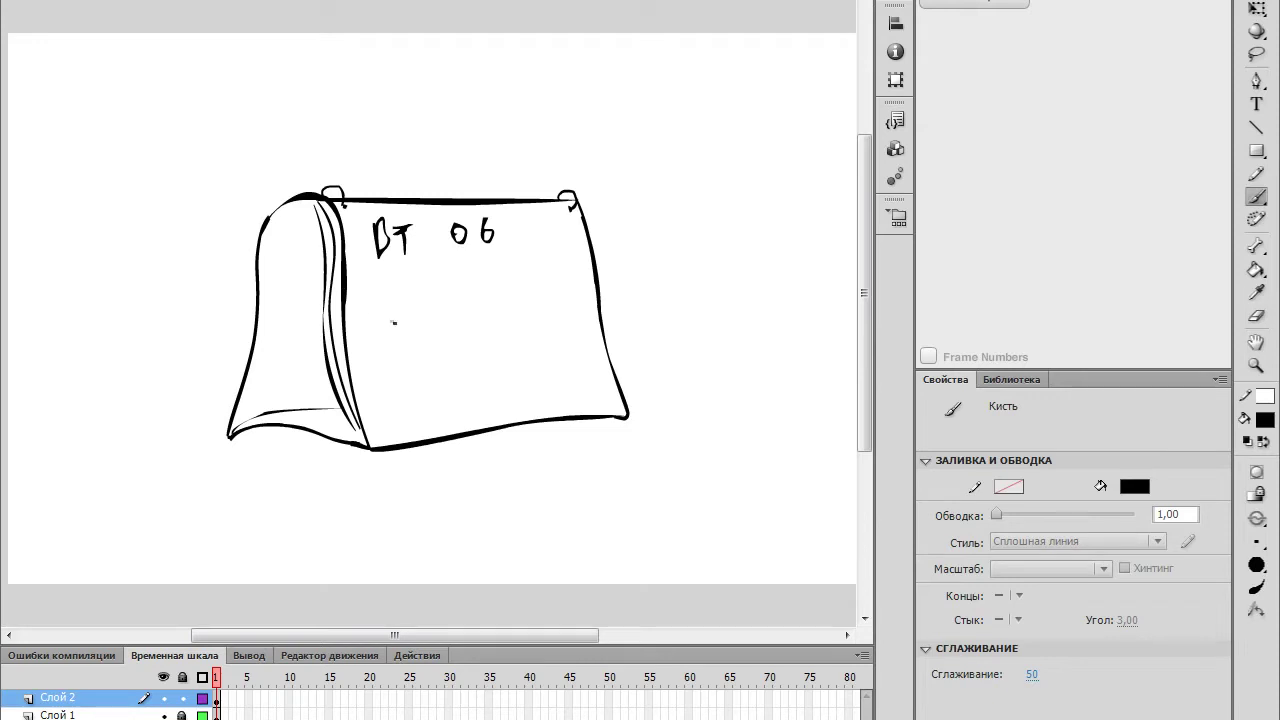
# Step: Draw a small looped rope shape in the lower part of the "ВТ 06" page with an arrow pointing right
pyautogui.moveTo(403, 334)
pyautogui.mouseDown()
pyautogui.moveTo(412, 378)
pyautogui.moveTo(400, 400)
pyautogui.moveTo(415, 371)
pyautogui.mouseUp()
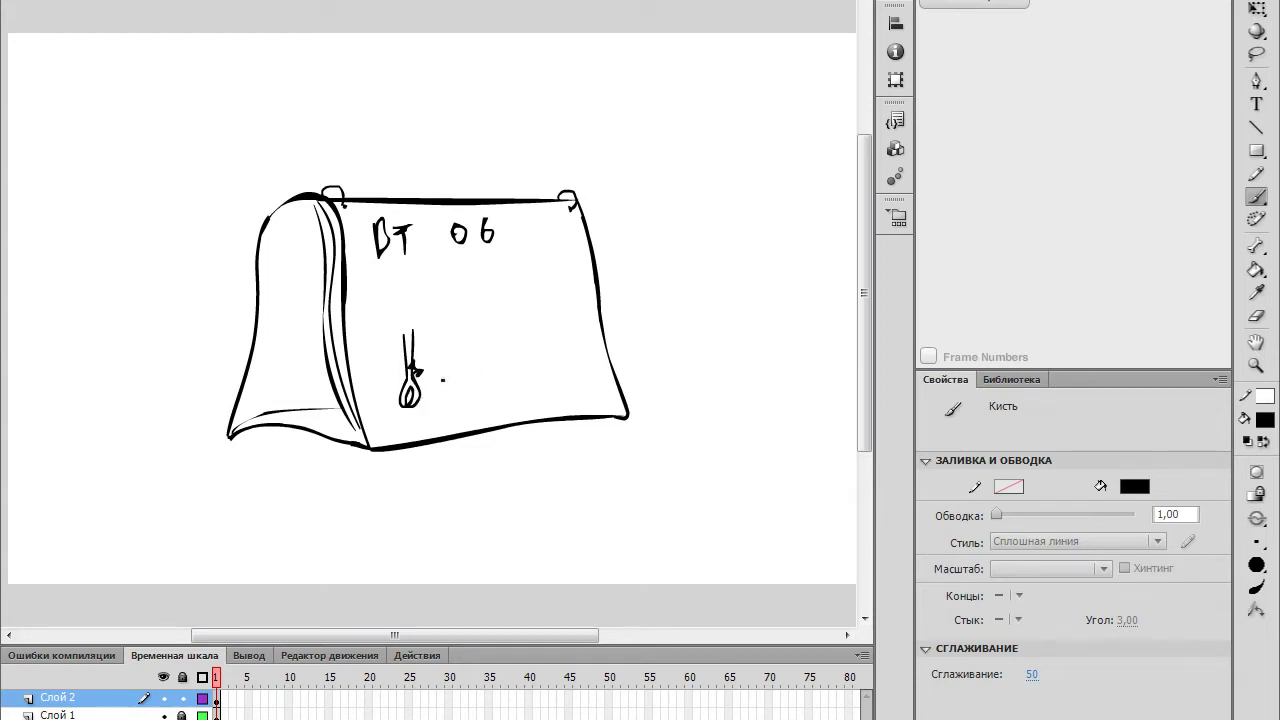
pyautogui.moveTo(433, 376); pyautogui.dragTo(468, 375)
pyautogui.moveTo(454, 369)
pyautogui.mouseDown()
pyautogui.moveTo(468, 375)
pyautogui.moveTo(456, 385)
pyautogui.mouseUp()
# Step: Sketch the round-headed character with two antennae and a body to the right of the arrow
pyautogui.moveTo(516, 337)
pyautogui.mouseDown()
pyautogui.moveTo(520, 356)
pyautogui.moveTo(530, 313)
pyautogui.moveTo(477, 306)
pyautogui.moveTo(562, 297)
pyautogui.mouseUp()
pyautogui.hotkey('ctrl', 'z')
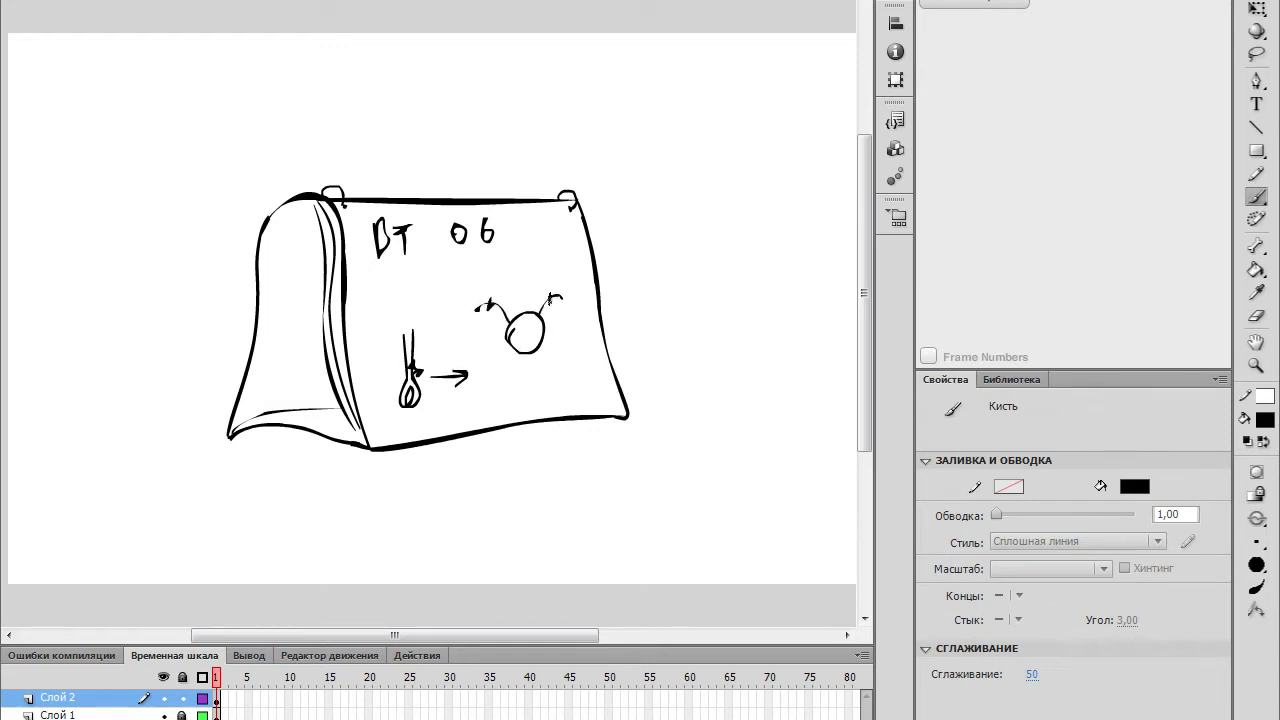
pyautogui.moveTo(518, 337); pyautogui.dragTo(534, 336)
pyautogui.moveTo(525, 352)
pyautogui.mouseDown()
pyautogui.moveTo(552, 380)
pyautogui.moveTo(557, 414)
pyautogui.moveTo(543, 399)
pyautogui.mouseUp()
pyautogui.moveTo(489, 390); pyautogui.dragTo(527, 391)
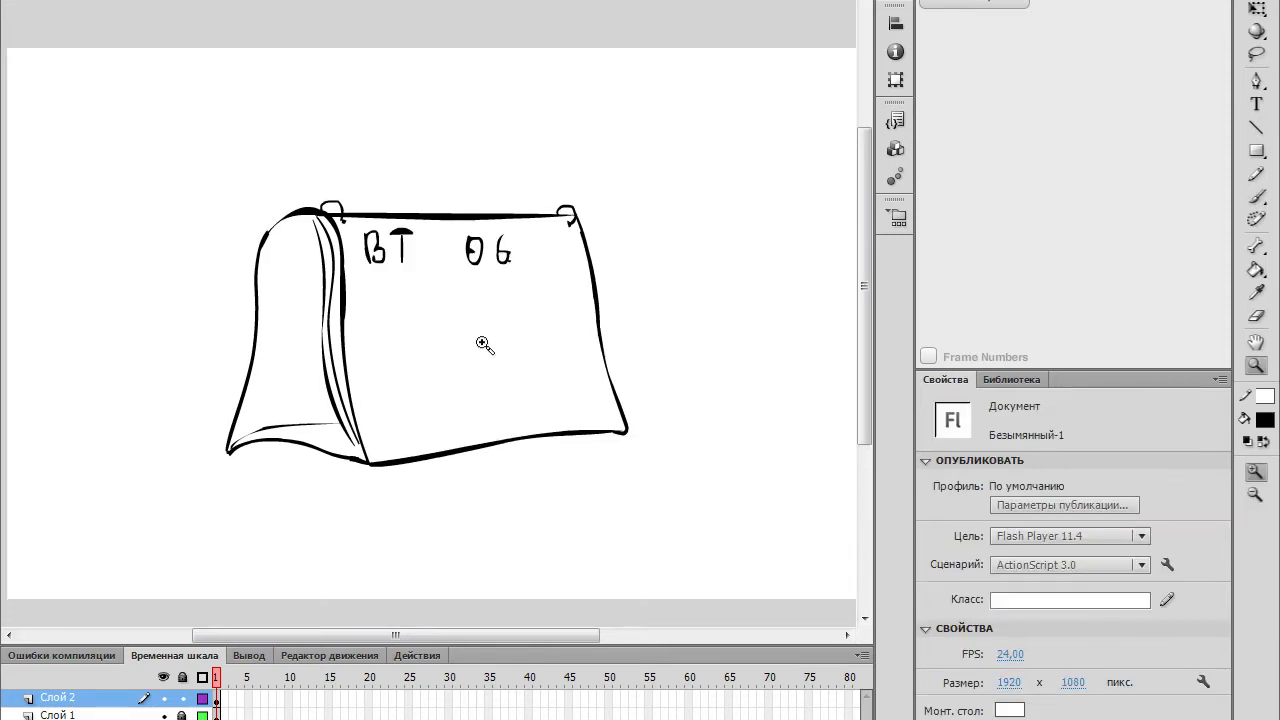
# Step: Sketch a frowning character with antennae sitting in a wheelchair on the right side of the "ВТ 06" page
pyautogui.press('b')
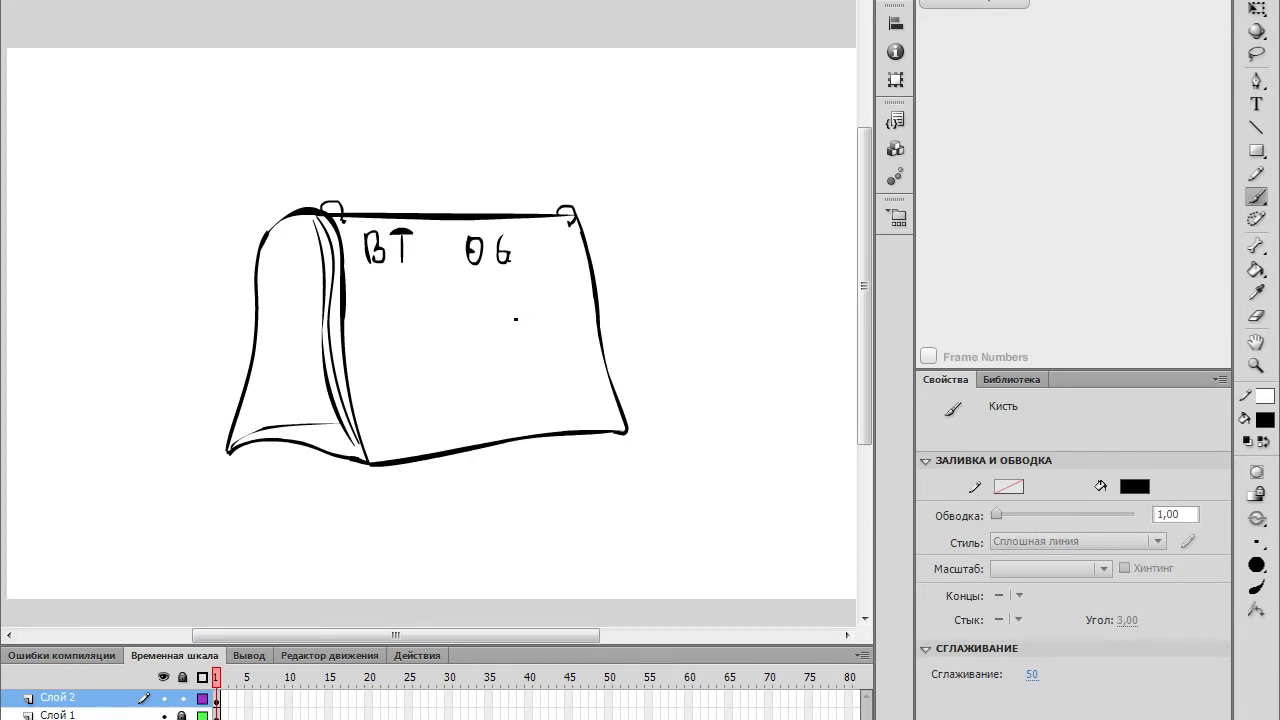
pyautogui.moveTo(519, 323)
pyautogui.mouseDown()
pyautogui.moveTo(525, 362)
pyautogui.moveTo(505, 315)
pyautogui.moveTo(478, 306)
pyautogui.mouseUp()
pyautogui.moveTo(482, 310)
pyautogui.mouseDown()
pyautogui.moveTo(569, 309)
pyautogui.moveTo(556, 309)
pyautogui.mouseUp()
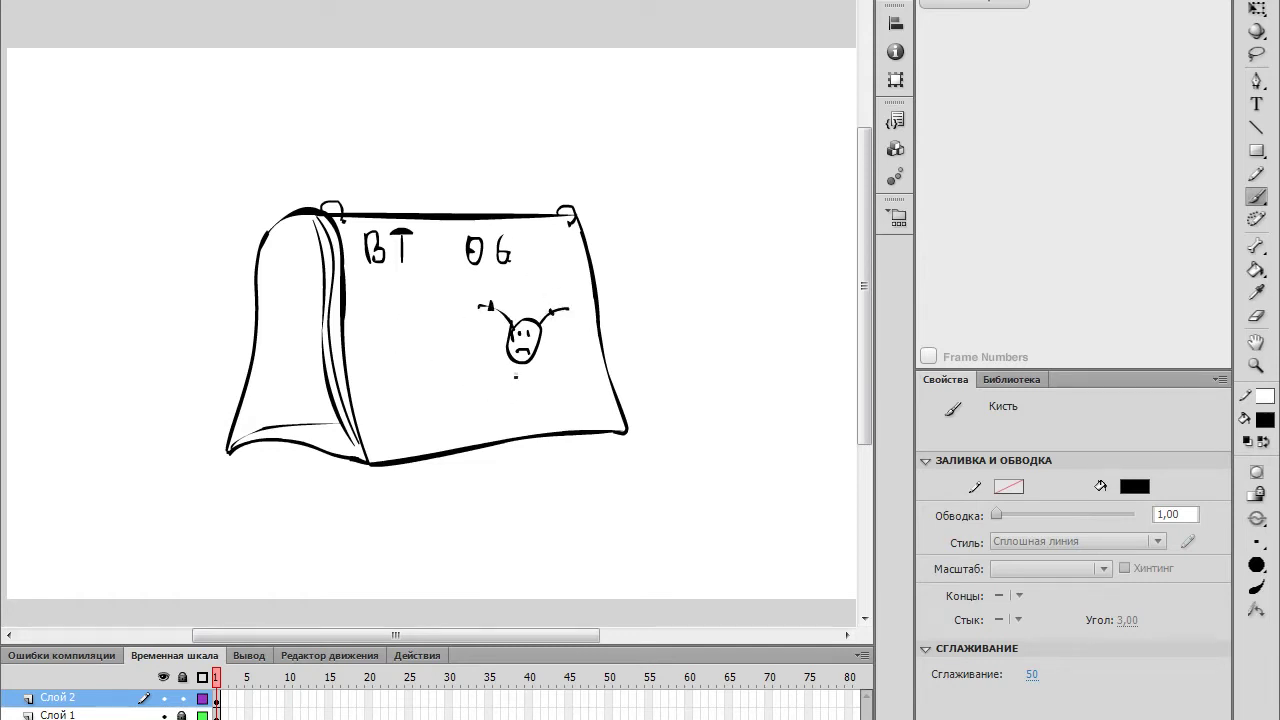
pyautogui.moveTo(522, 362)
pyautogui.mouseDown()
pyautogui.moveTo(527, 388)
pyautogui.moveTo(492, 404)
pyautogui.moveTo(530, 362)
pyautogui.moveTo(486, 430)
pyautogui.moveTo(474, 418)
pyautogui.moveTo(488, 428)
pyautogui.mouseUp()
pyautogui.moveTo(480, 424); pyautogui.dragTo(535, 410)
pyautogui.moveTo(540, 358)
pyautogui.mouseDown()
pyautogui.moveTo(542, 394)
pyautogui.moveTo(571, 353)
pyautogui.mouseUp()
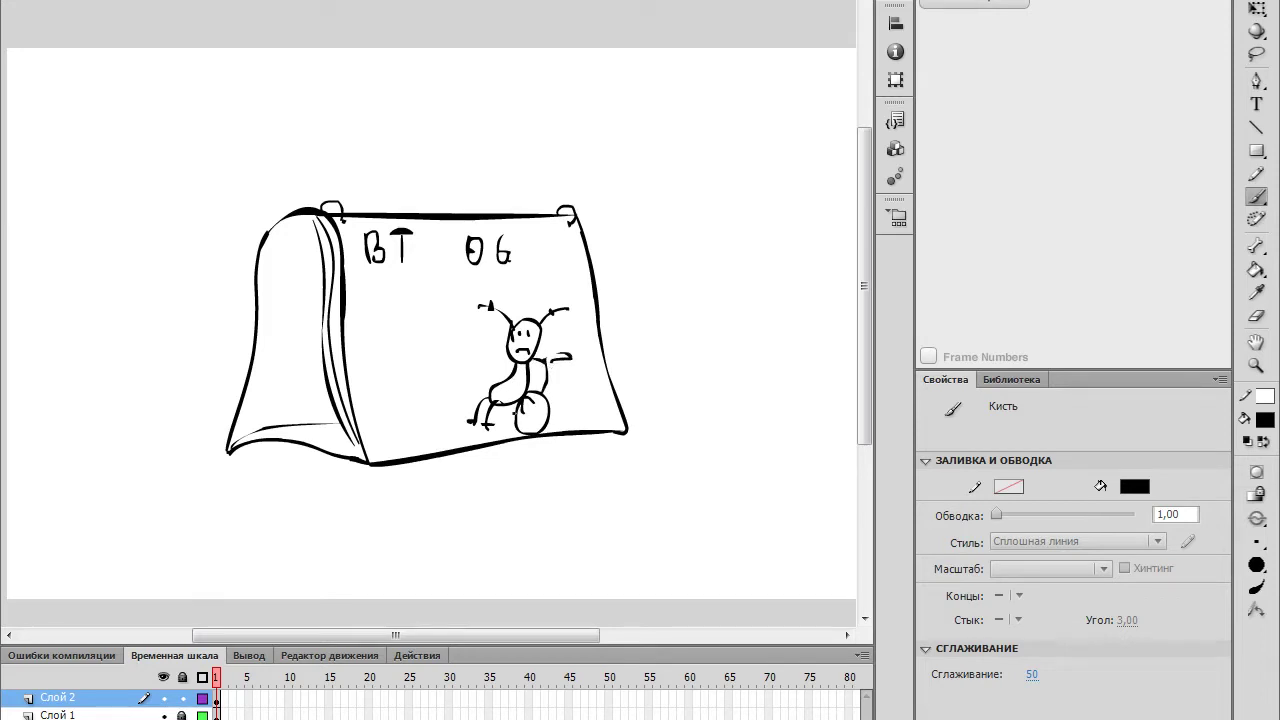
# Step: Undo the frowning wheelchair character stroke by stroke
pyautogui.hotkey('ctrl', 'z')
pyautogui.hotkey('ctrl', 'z')
pyautogui.hotkey('ctrl', 'z')
pyautogui.hotkey('ctrl', 'z')
pyautogui.hotkey('ctrl', 'z')
pyautogui.hotkey('ctrl', 'z')
pyautogui.hotkey('ctrl', 'z')
pyautogui.hotkey('ctrl', 'z')
pyautogui.hotkey('ctrl', 'z')
pyautogui.hotkey('ctrl', 'z')
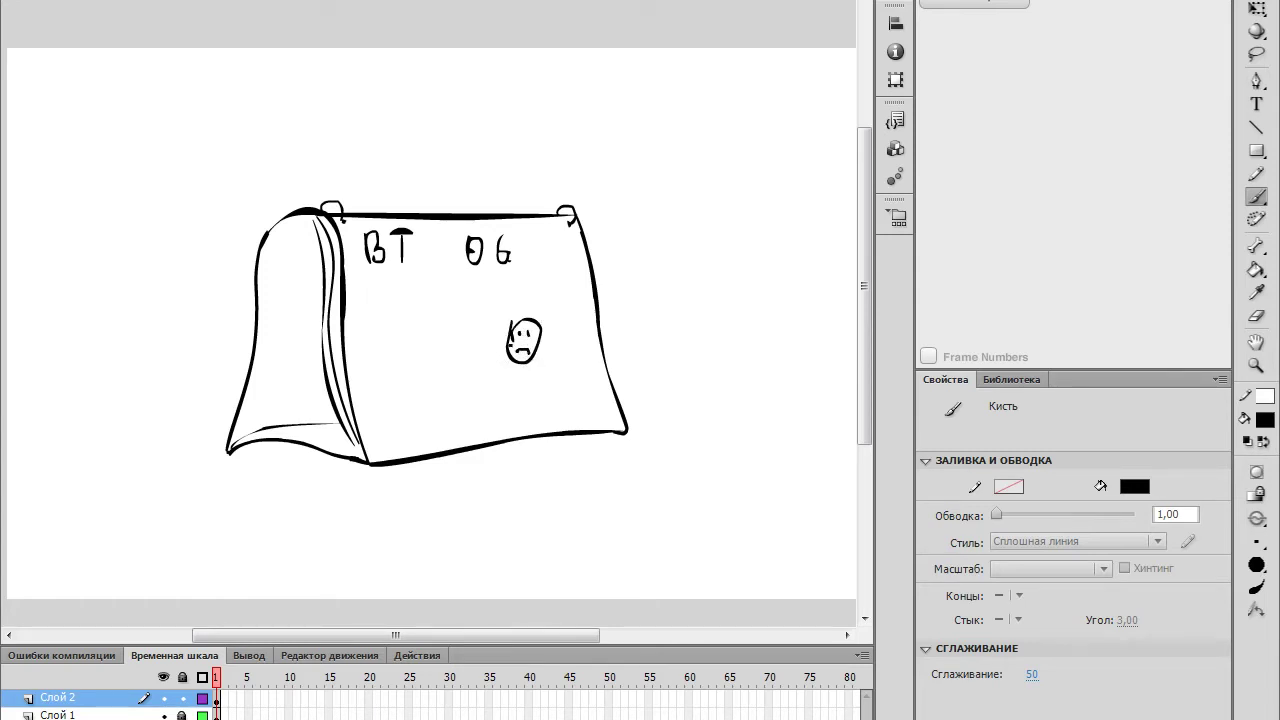
pyautogui.hotkey('ctrl', 'z')
pyautogui.hotkey('ctrl', 'z')
pyautogui.hotkey('ctrl', 'z')
pyautogui.hotkey('ctrl', 'z')
# Step: Sketch the character again with a straight mouth, two antennae, a rounded body and bent limbs below "ВТ 06"
pyautogui.moveTo(505, 354)
pyautogui.mouseDown()
pyautogui.moveTo(458, 375)
pyautogui.moveTo(487, 380)
pyautogui.moveTo(478, 371)
pyautogui.moveTo(480, 398)
pyautogui.moveTo(528, 353)
pyautogui.moveTo(530, 333)
pyautogui.moveTo(508, 368)
pyautogui.moveTo(524, 365)
pyautogui.moveTo(484, 395)
pyautogui.moveTo(447, 329)
pyautogui.mouseUp()
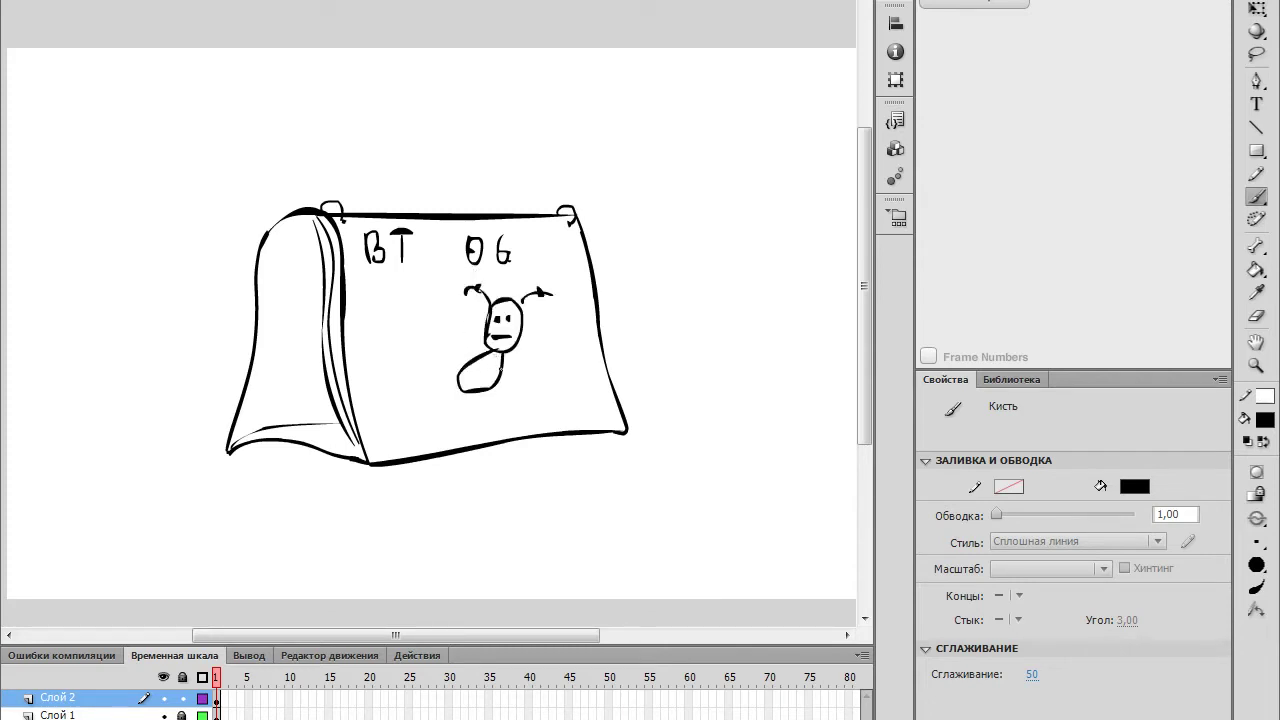
pyautogui.hotkey('ctrl', 'z')
pyautogui.moveTo(497, 397)
pyautogui.mouseDown()
pyautogui.moveTo(488, 409)
pyautogui.moveTo(501, 404)
pyautogui.mouseUp()
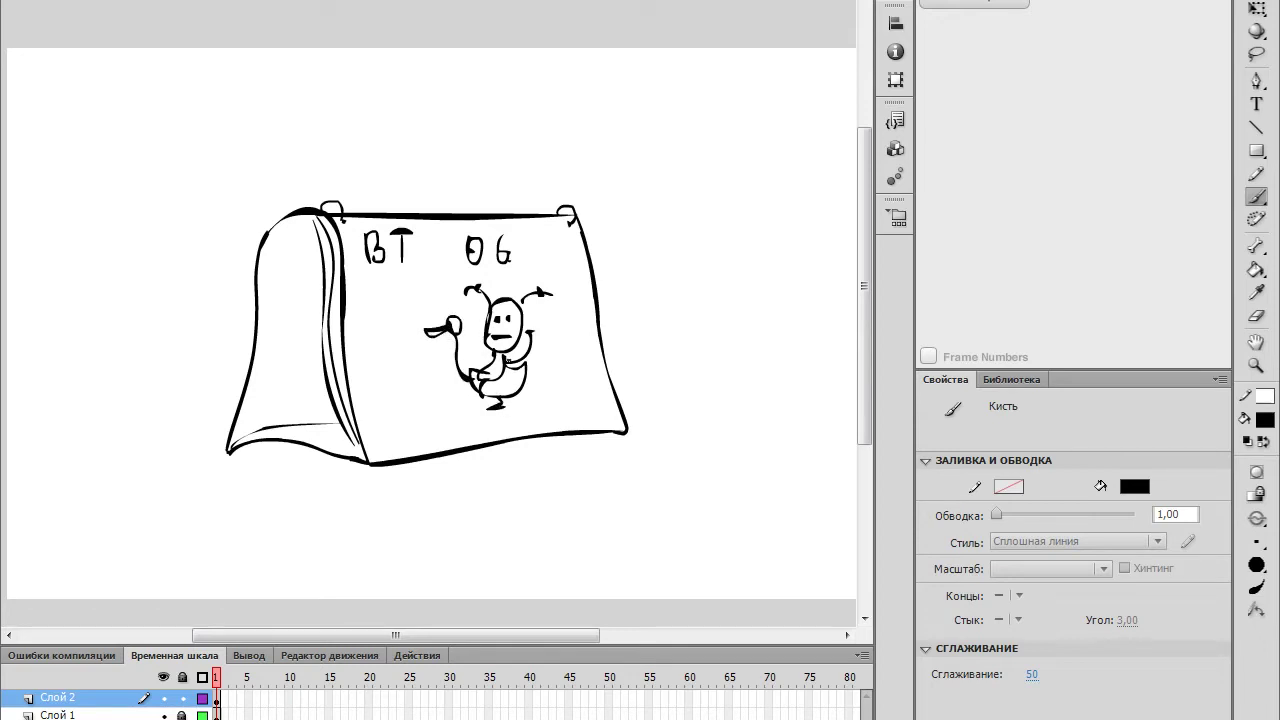
# Step: Undo the last character strokes and erase everything left on the "ВТ 06" page
pyautogui.hotkey('ctrl', 'z')
pyautogui.hotkey('ctrl', 'z')
pyautogui.hotkey('ctrl', 'z')
pyautogui.hotkey('ctrl', 'z')
pyautogui.hotkey('ctrl', 'z')
pyautogui.press('e')
pyautogui.moveTo(503, 262); pyautogui.dragTo(506, 240)
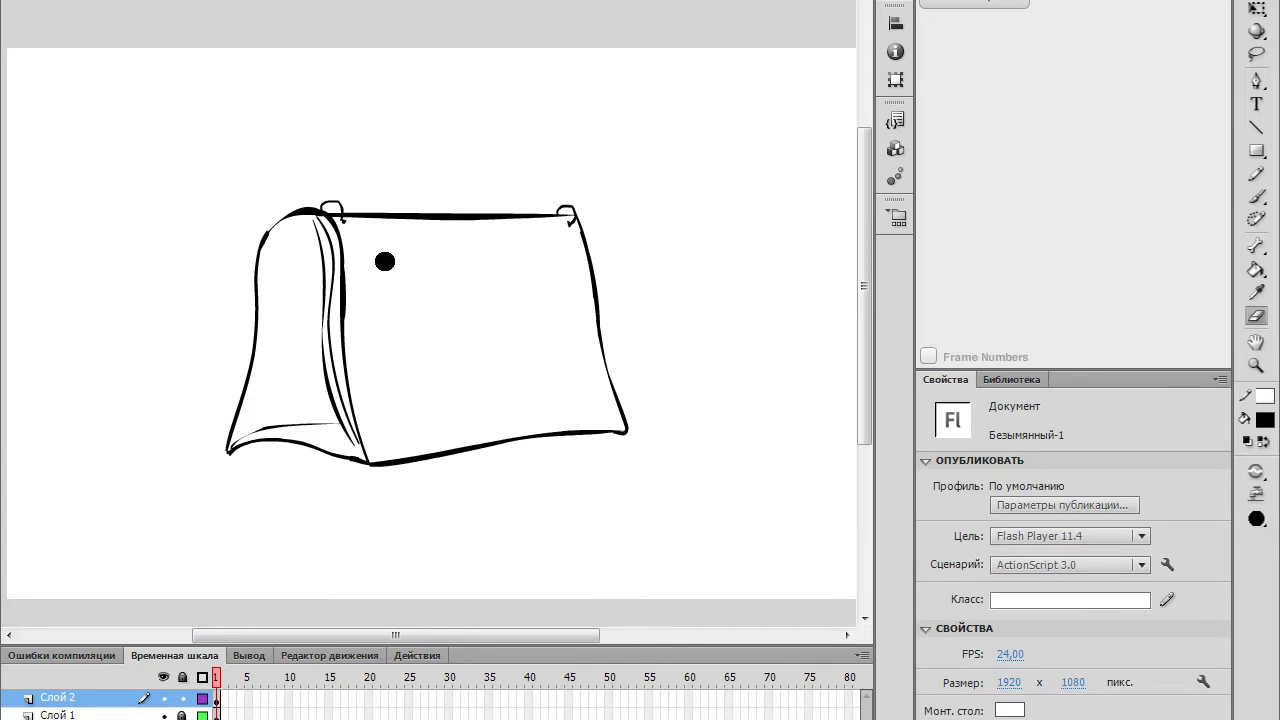
# Step: Handwrite "СР 07" with the brush along the top of the cleared calendar page
pyautogui.press('b')
pyautogui.moveTo(382, 241); pyautogui.dragTo(380, 273)
pyautogui.moveTo(397, 245)
pyautogui.mouseDown()
pyautogui.moveTo(397, 275)
pyautogui.moveTo(399, 262)
pyautogui.mouseUp()
pyautogui.moveTo(463, 238)
pyautogui.mouseDown()
pyautogui.moveTo(476, 262)
pyautogui.moveTo(462, 236)
pyautogui.mouseUp()
pyautogui.moveTo(488, 232)
pyautogui.mouseDown()
pyautogui.moveTo(503, 240)
pyautogui.moveTo(498, 267)
pyautogui.mouseUp()
pyautogui.moveTo(494, 252); pyautogui.dragTo(511, 250)
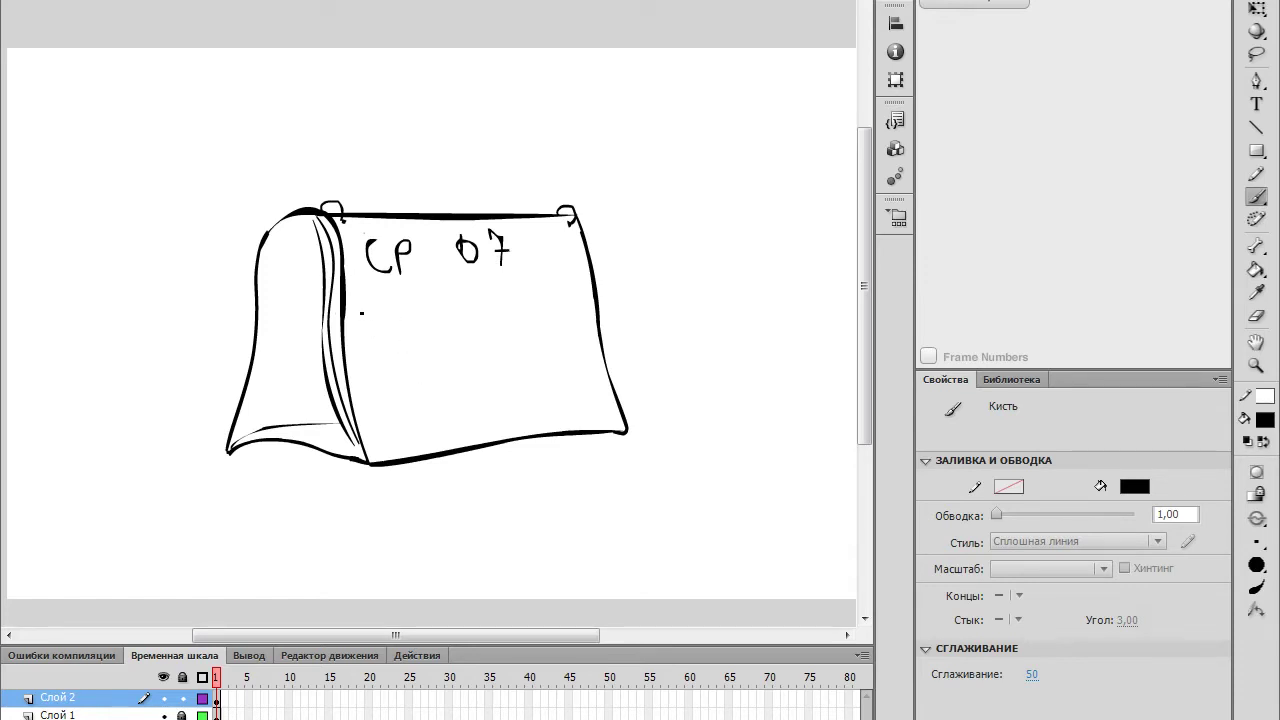
# Step: Handwrite the list entries "матем." and "русс." below "СР 07"
pyautogui.moveTo(360, 306)
pyautogui.mouseDown()
pyautogui.moveTo(360, 338)
pyautogui.moveTo(414, 326)
pyautogui.mouseUp()
pyautogui.moveTo(428, 292)
pyautogui.mouseDown()
pyautogui.moveTo(431, 324)
pyautogui.moveTo(442, 294)
pyautogui.moveTo(464, 318)
pyautogui.mouseUp()
pyautogui.moveTo(468, 316)
pyautogui.mouseDown()
pyautogui.moveTo(480, 290)
pyautogui.moveTo(494, 312)
pyautogui.mouseUp()
pyautogui.moveTo(376, 346)
pyautogui.mouseDown()
pyautogui.moveTo(376, 388)
pyautogui.moveTo(452, 362)
pyautogui.moveTo(396, 366)
pyautogui.mouseUp()
pyautogui.click(462, 371)
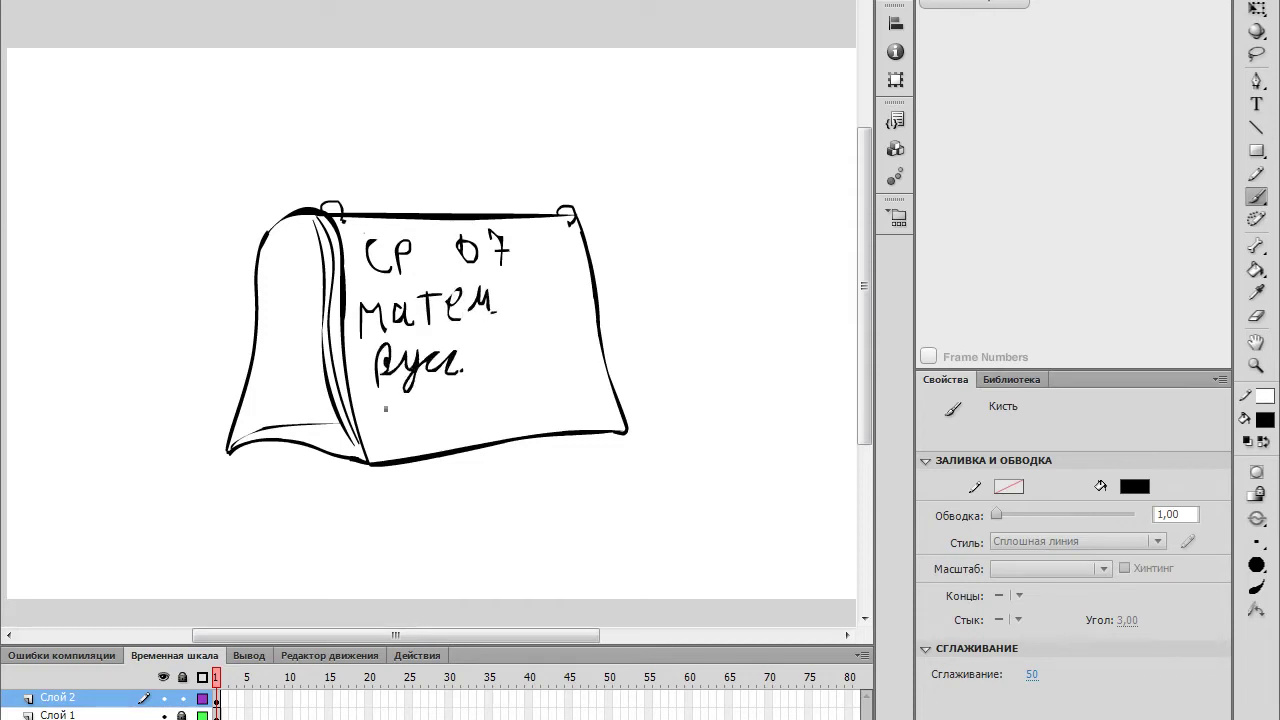
# Step: Continue the handwritten list with "химиотер.", "рад." and "клизма", running down past the calendar's lower edge
pyautogui.moveTo(370, 428)
pyautogui.mouseDown()
pyautogui.moveTo(392, 440)
pyautogui.moveTo(408, 418)
pyautogui.moveTo(572, 392)
pyautogui.moveTo(578, 378)
pyautogui.mouseUp()
pyautogui.click(586, 389)
pyautogui.moveTo(386, 482)
pyautogui.mouseDown()
pyautogui.moveTo(432, 490)
pyautogui.moveTo(446, 516)
pyautogui.moveTo(450, 500)
pyautogui.mouseUp()
pyautogui.click(458, 499)
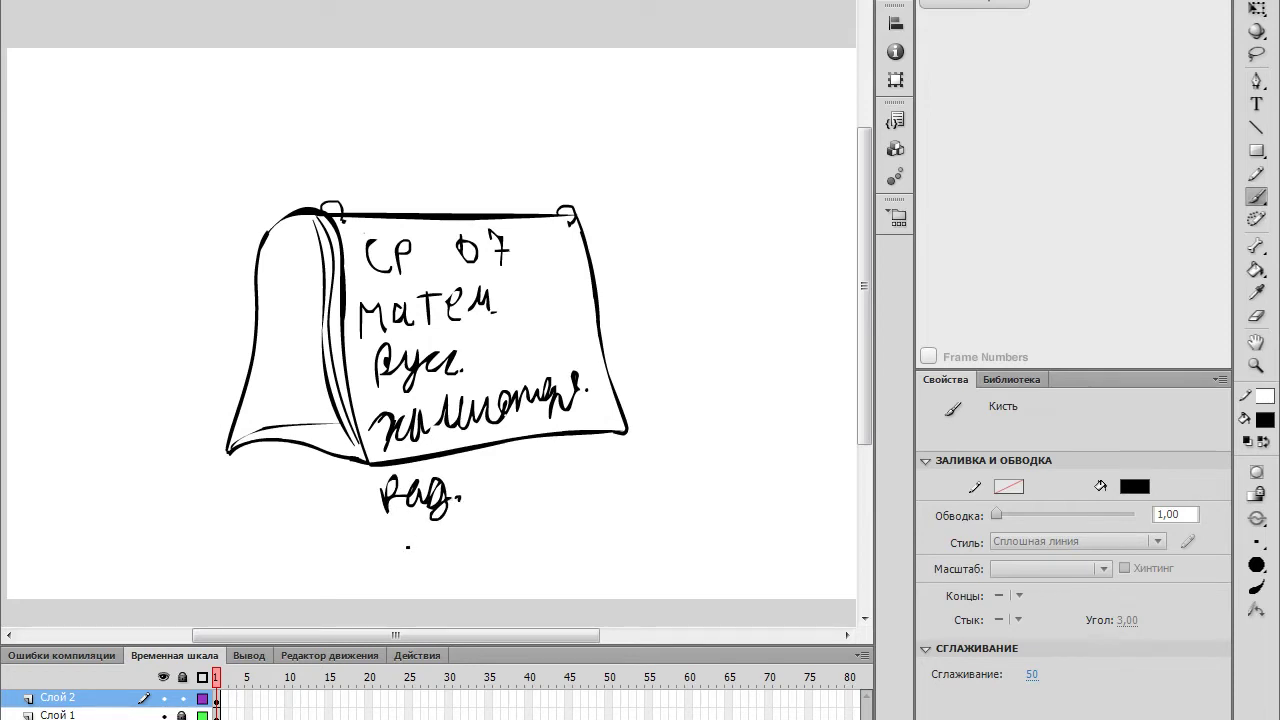
pyautogui.moveTo(397, 551)
pyautogui.mouseDown()
pyautogui.moveTo(652, 482)
pyautogui.moveTo(660, 498)
pyautogui.moveTo(704, 455)
pyautogui.moveTo(708, 400)
pyautogui.moveTo(738, 390)
pyautogui.moveTo(714, 398)
pyautogui.mouseUp()
pyautogui.click(541, 521)
# Step: Undo the whole handwritten list and the number "07" beside "СР"
pyautogui.hotkey('ctrl', 'z')
pyautogui.hotkey('ctrl', 'z')
pyautogui.hotkey('ctrl', 'z')
pyautogui.hotkey('ctrl', 'z')
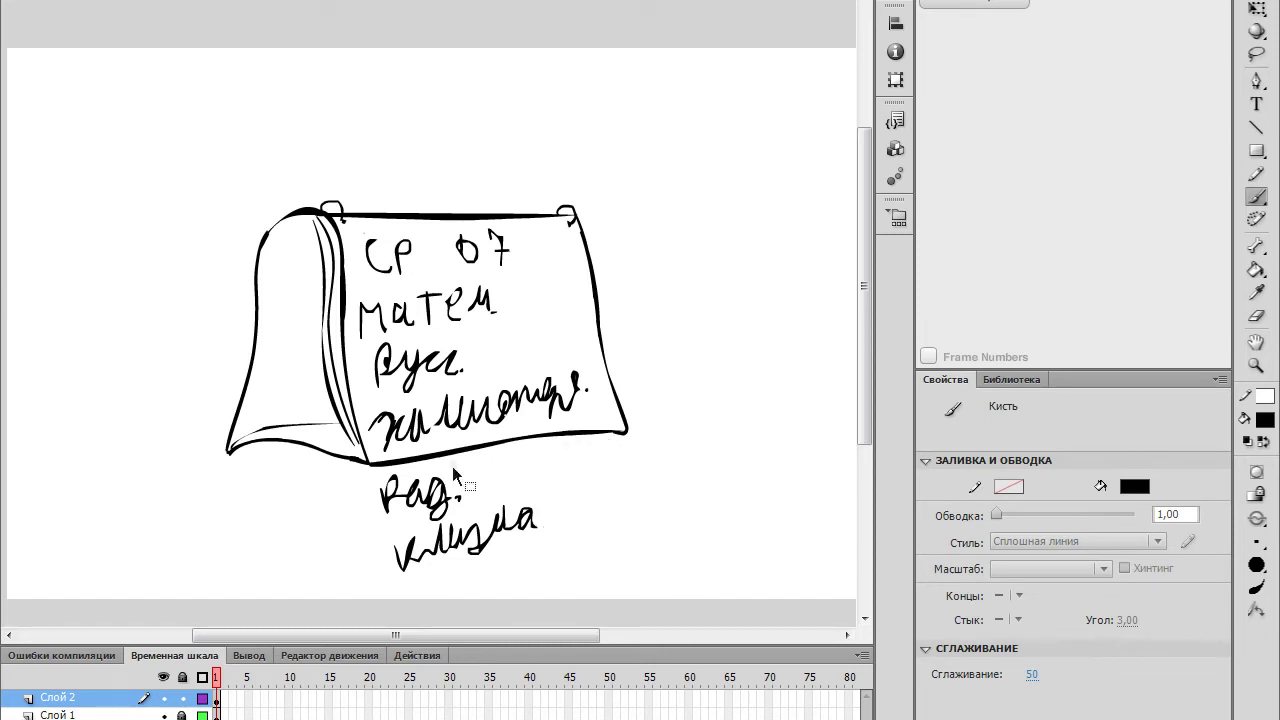
pyautogui.hotkey('ctrl', 'z')
pyautogui.hotkey('ctrl', 'z')
pyautogui.hotkey('ctrl', 'z')
pyautogui.hotkey('ctrl', 'z')
pyautogui.hotkey('ctrl', 'z')
pyautogui.hotkey('ctrl', 'z')
pyautogui.hotkey('ctrl', 'z')
pyautogui.hotkey('ctrl', 'z')
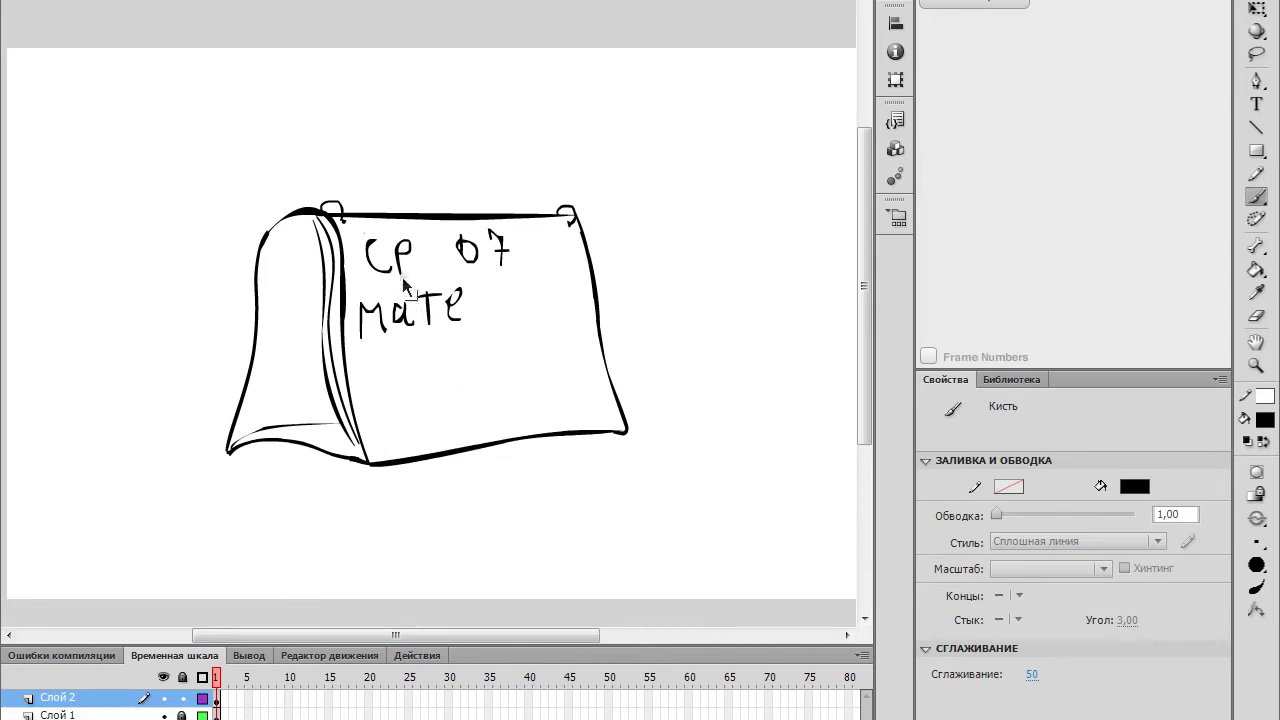
pyautogui.hotkey('ctrl', 'z')
pyautogui.hotkey('ctrl', 'z')
pyautogui.hotkey('ctrl', 'z')
pyautogui.hotkey('ctrl', 'z')
pyautogui.hotkey('ctrl', 'z')
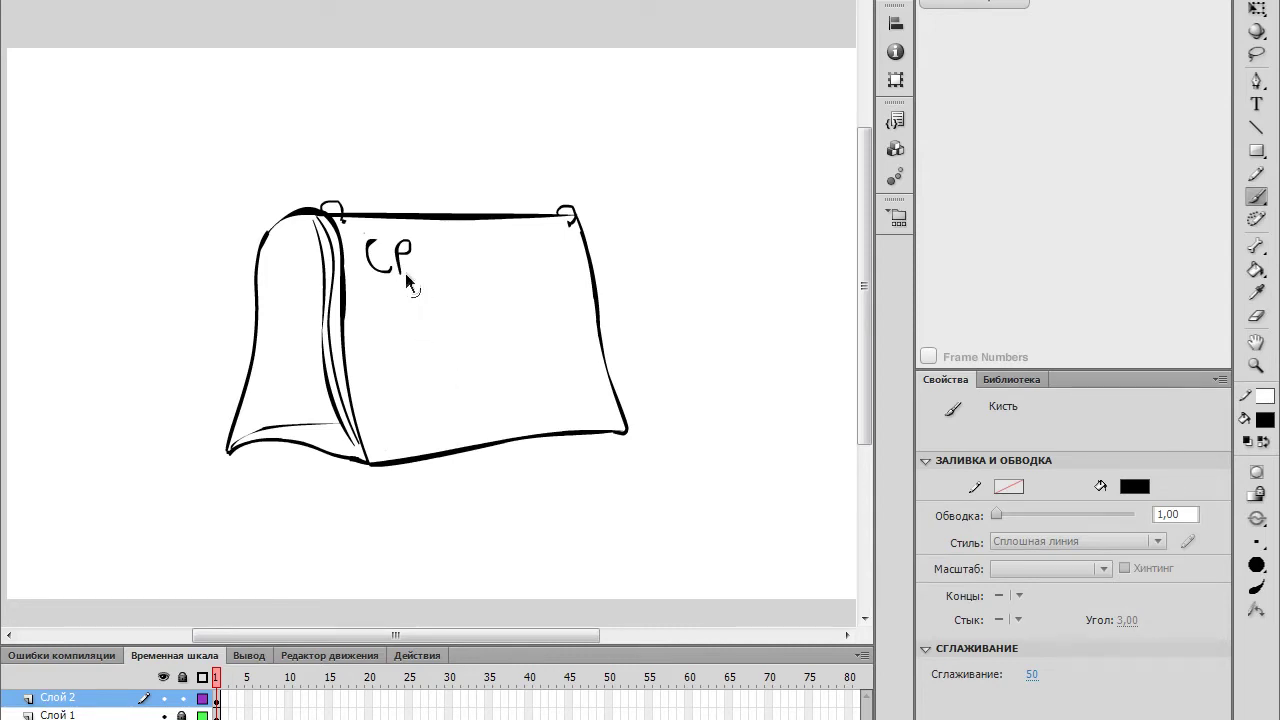
# Step: Sketch a small upright rectangle with dots along its lower edge in the middle of the "СР" page
pyautogui.moveTo(433, 326)
pyautogui.mouseDown()
pyautogui.moveTo(446, 400)
pyautogui.moveTo(485, 393)
pyautogui.moveTo(447, 401)
pyautogui.mouseUp()
pyautogui.click(453, 380)
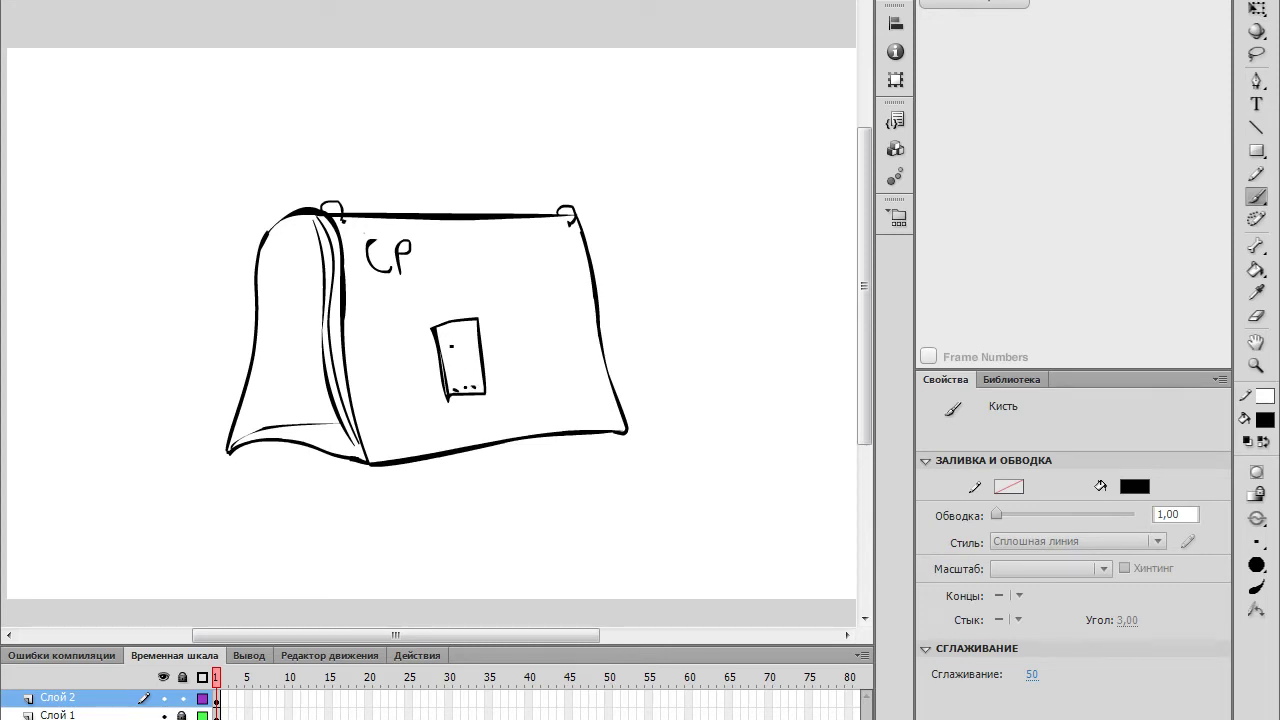
pyautogui.moveTo(449, 357)
pyautogui.mouseDown()
pyautogui.moveTo(464, 355)
pyautogui.moveTo(448, 378)
pyautogui.moveTo(470, 330)
pyautogui.moveTo(401, 335)
pyautogui.mouseUp()
pyautogui.click(480, 388)
# Step: Erase the rectangle sketch and "СР", and handwrite "ЧТ" at the top of the calendar page
pyautogui.press('e')
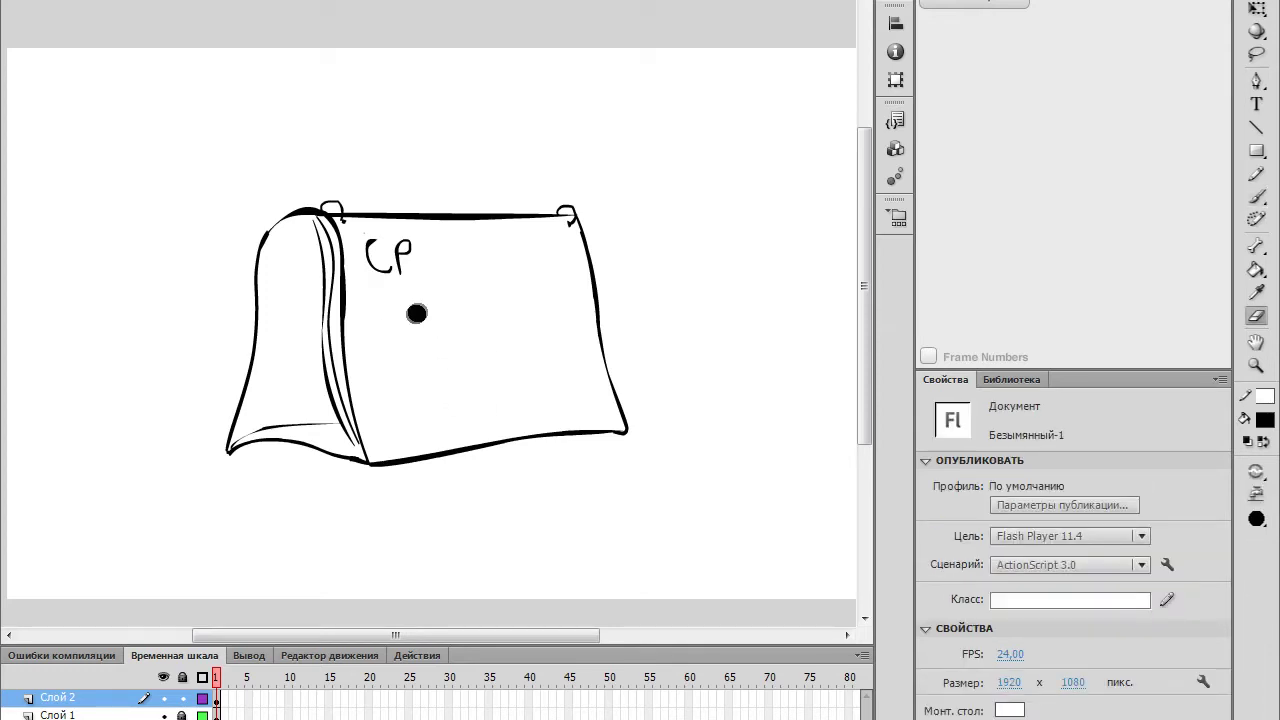
pyautogui.moveTo(397, 278)
pyautogui.mouseDown()
pyautogui.moveTo(407, 248)
pyautogui.moveTo(375, 255)
pyautogui.moveTo(397, 282)
pyautogui.mouseUp()
pyautogui.press('b')
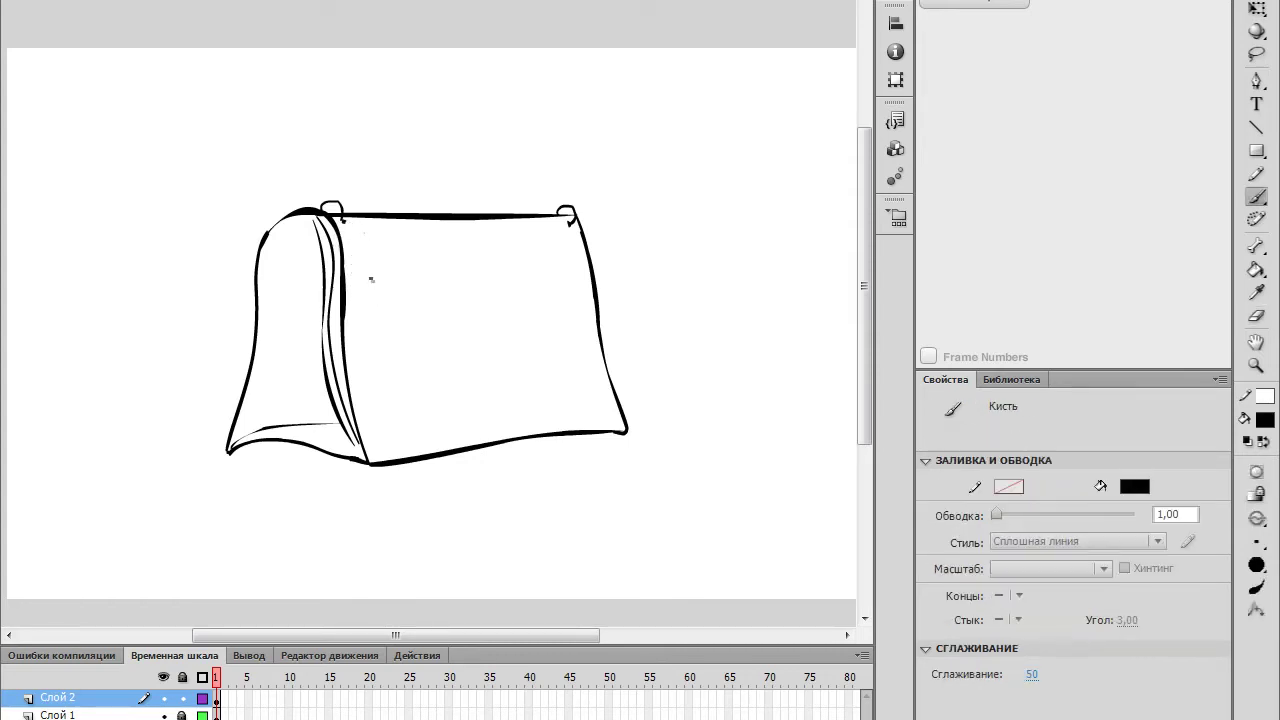
pyautogui.moveTo(370, 235); pyautogui.dragTo(390, 252)
pyautogui.moveTo(392, 232); pyautogui.dragTo(394, 270)
pyautogui.moveTo(406, 238); pyautogui.dragTo(430, 237)
# Step: Outline a curved shape below "ЧТ" and scribble over it with a red brush, adding a hanging drip
pyautogui.moveTo(418, 238)
pyautogui.mouseDown()
pyautogui.moveTo(418, 268)
pyautogui.moveTo(462, 354)
pyautogui.moveTo(500, 362)
pyautogui.moveTo(478, 292)
pyautogui.mouseUp()
pyautogui.click(1265, 420)
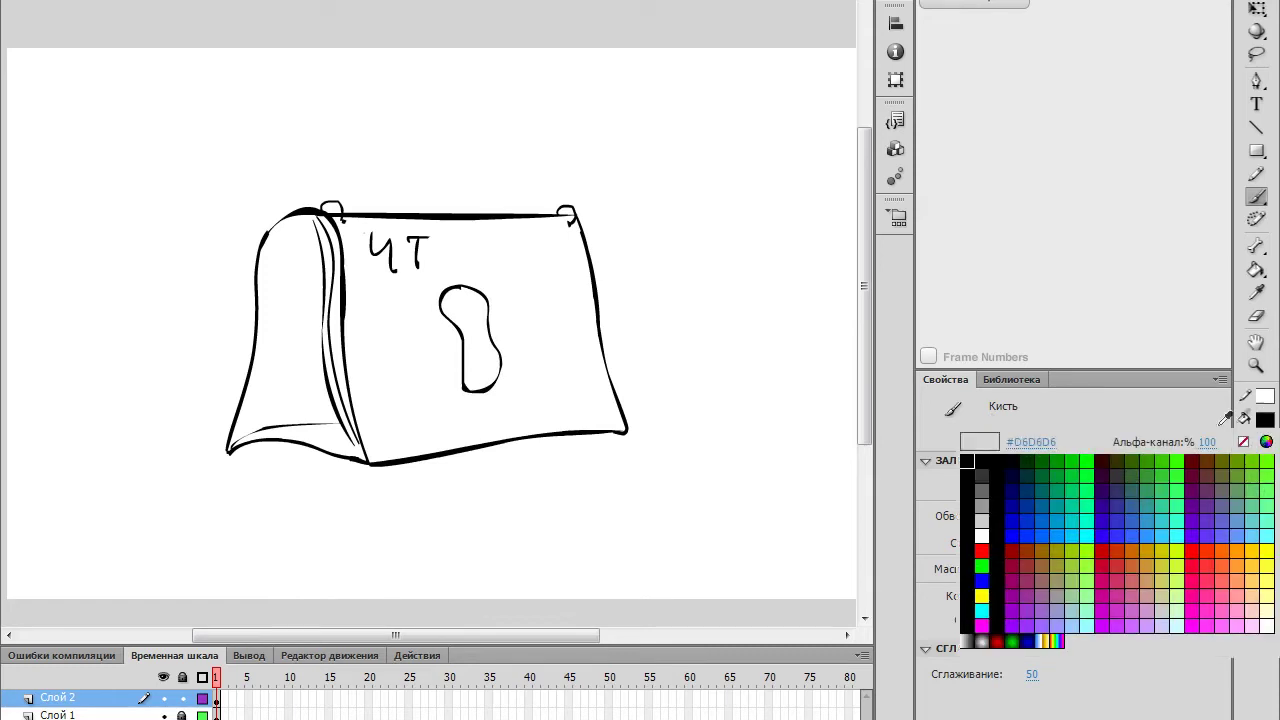
pyautogui.click(1197, 551)
pyautogui.moveTo(482, 322)
pyautogui.mouseDown()
pyautogui.moveTo(462, 366)
pyautogui.moveTo(470, 330)
pyautogui.moveTo(532, 330)
pyautogui.moveTo(500, 290)
pyautogui.moveTo(430, 392)
pyautogui.moveTo(476, 385)
pyautogui.moveTo(484, 508)
pyautogui.moveTo(490, 498)
pyautogui.mouseUp()
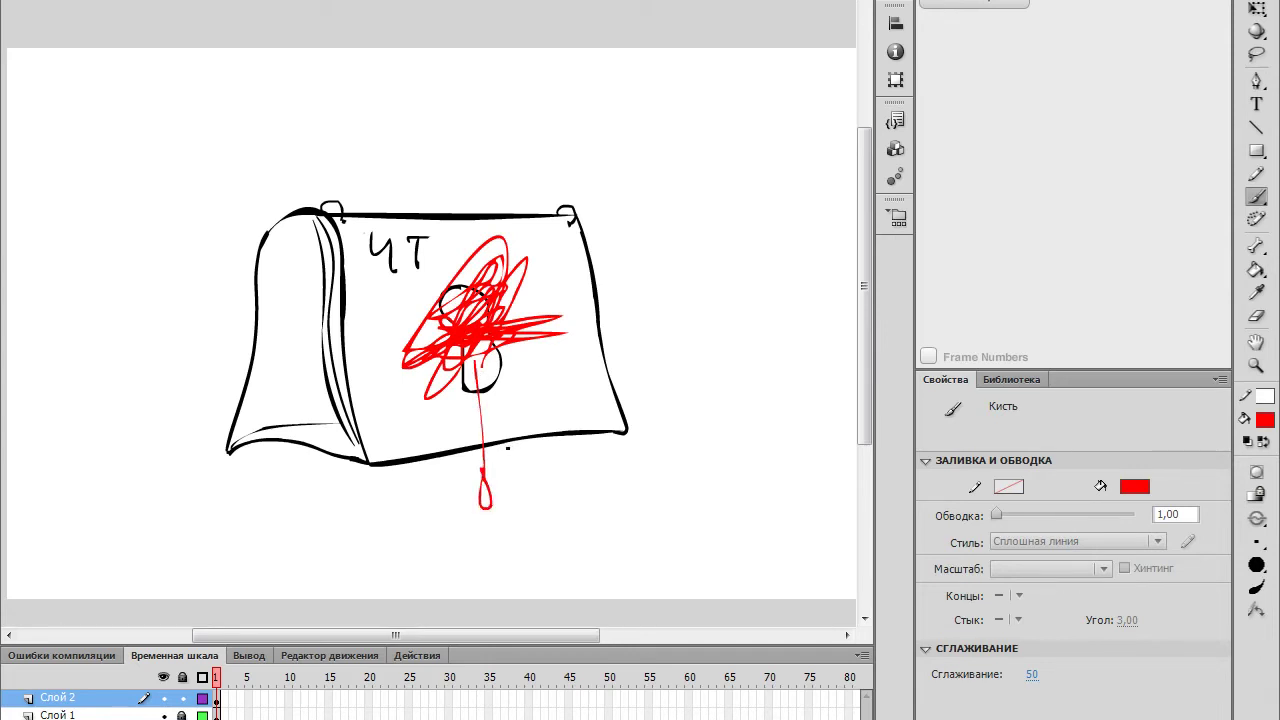
pyautogui.hotkey('ctrl', 'z')
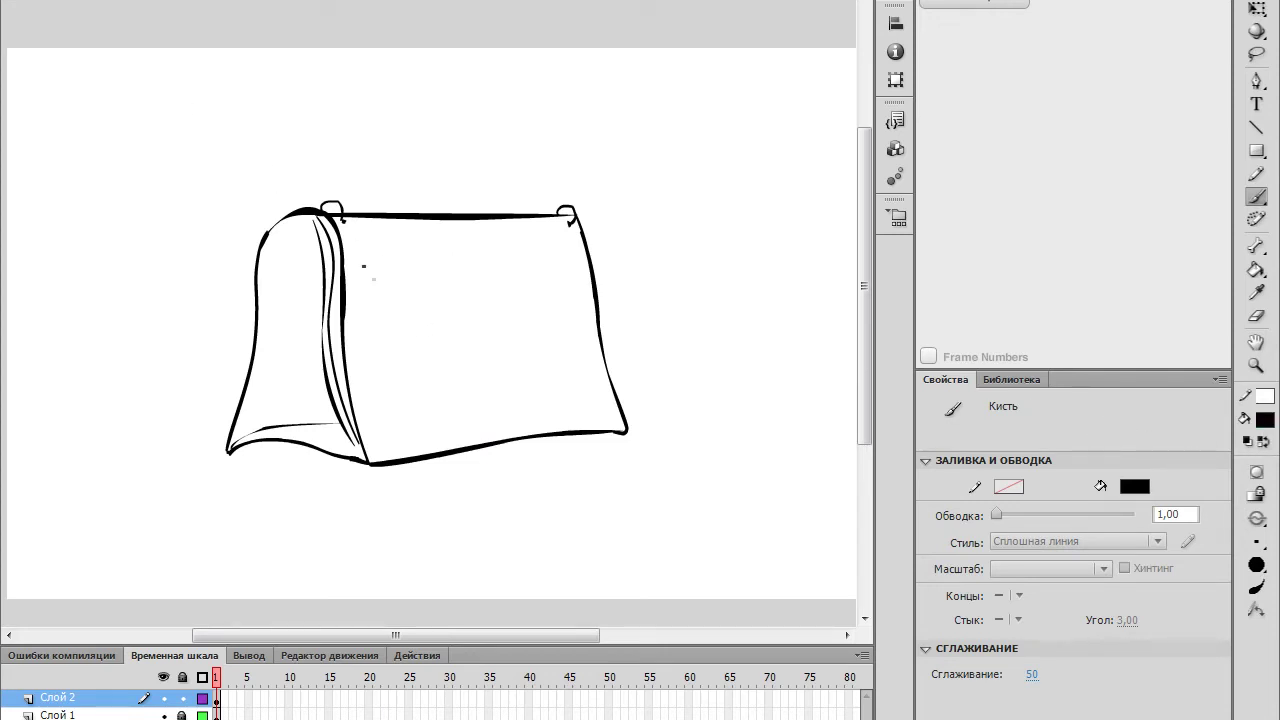
# Step: Handwrite "ПТ" in black at the top of the cleared calendar page
pyautogui.moveTo(367, 236)
pyautogui.mouseDown()
pyautogui.moveTo(370, 268)
pyautogui.moveTo(397, 268)
pyautogui.mouseUp()
pyautogui.moveTo(411, 243); pyautogui.dragTo(414, 266)
pyautogui.moveTo(405, 245); pyautogui.dragTo(418, 246)
# Step: Draw a bottle with a narrow neck below "ПТ" and a small wine glass beside it
pyautogui.moveTo(400, 382)
pyautogui.mouseDown()
pyautogui.moveTo(424, 410)
pyautogui.moveTo(409, 334)
pyautogui.moveTo(402, 372)
pyautogui.mouseUp()
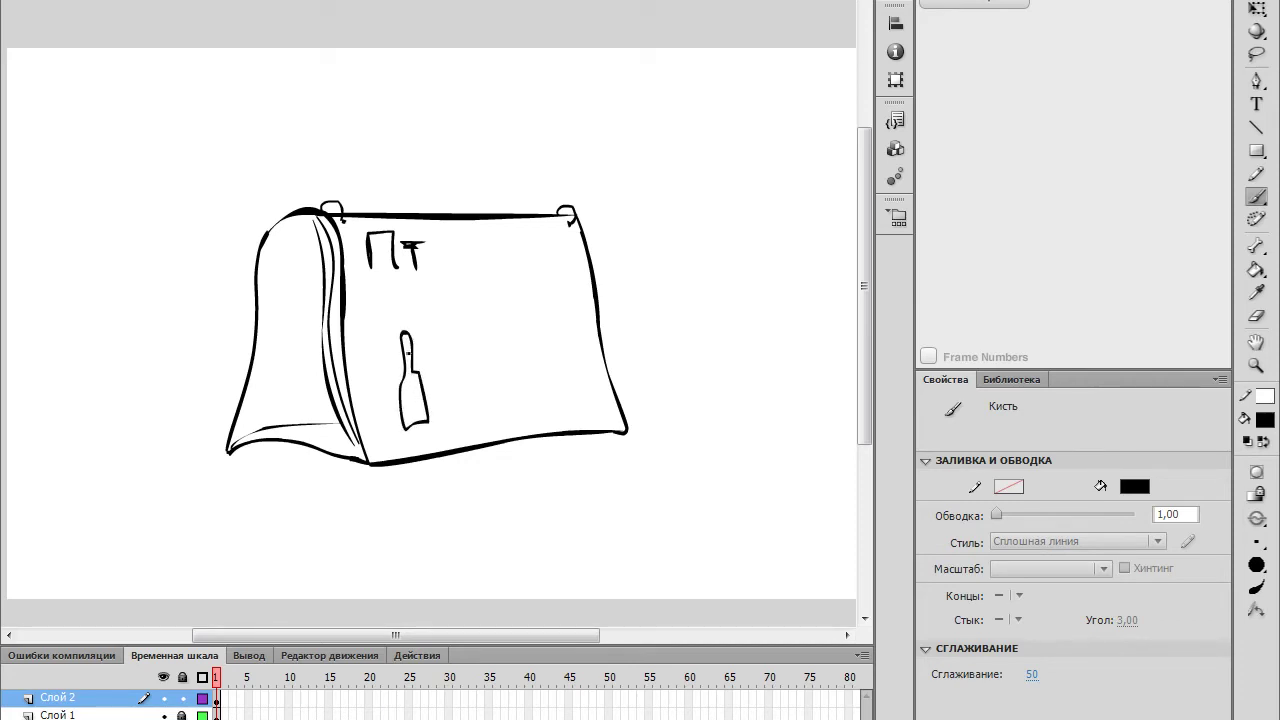
pyautogui.moveTo(401, 333)
pyautogui.mouseDown()
pyautogui.moveTo(401, 312)
pyautogui.moveTo(408, 332)
pyautogui.moveTo(433, 278)
pyautogui.mouseUp()
pyautogui.hotkey('ctrl', 'z')
pyautogui.moveTo(450, 378)
pyautogui.mouseDown()
pyautogui.moveTo(466, 372)
pyautogui.moveTo(454, 404)
pyautogui.moveTo(470, 421)
pyautogui.mouseUp()
# Step: Draw a round head with two large eyes to the right of the wine glass and try strokes for its mouth
pyautogui.moveTo(496, 294); pyautogui.dragTo(502, 311)
pyautogui.moveTo(505, 302); pyautogui.dragTo(547, 305)
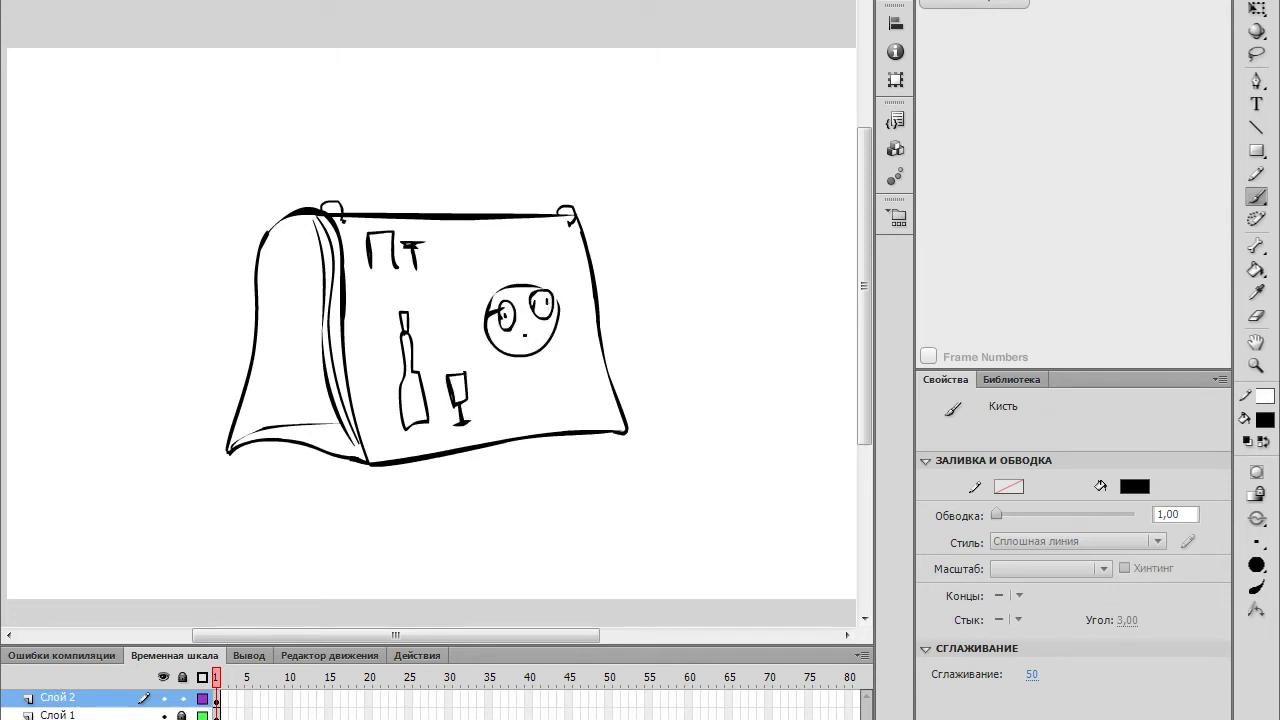
pyautogui.moveTo(515, 357)
pyautogui.mouseDown()
pyautogui.moveTo(548, 362)
pyautogui.moveTo(515, 362)
pyautogui.moveTo(545, 389)
pyautogui.mouseUp()
pyautogui.hotkey('ctrl', 'z')
pyautogui.hotkey('ctrl', 'z')
pyautogui.moveTo(532, 343); pyautogui.dragTo(542, 367)
pyautogui.hotkey('ctrl', 'z')
pyautogui.hotkey('ctrl', 'z')
# Step: Add a round mouth and two curled antennae to the large-eyed head
pyautogui.press('e')
pyautogui.press('b')
pyautogui.press('e')
pyautogui.press('b')
pyautogui.moveTo(522, 356)
pyautogui.mouseDown()
pyautogui.moveTo(552, 346)
pyautogui.moveTo(525, 356)
pyautogui.mouseUp()
pyautogui.moveTo(519, 360)
pyautogui.mouseDown()
pyautogui.moveTo(554, 397)
pyautogui.moveTo(545, 402)
pyautogui.mouseUp()
pyautogui.hotkey('ctrl', 'z')
pyautogui.moveTo(476, 291)
pyautogui.mouseDown()
pyautogui.moveTo(485, 304)
pyautogui.moveTo(453, 303)
pyautogui.mouseUp()
pyautogui.moveTo(464, 286); pyautogui.dragTo(474, 291)
pyautogui.moveTo(528, 284)
pyautogui.mouseDown()
pyautogui.moveTo(554, 255)
pyautogui.moveTo(545, 262)
pyautogui.mouseUp()
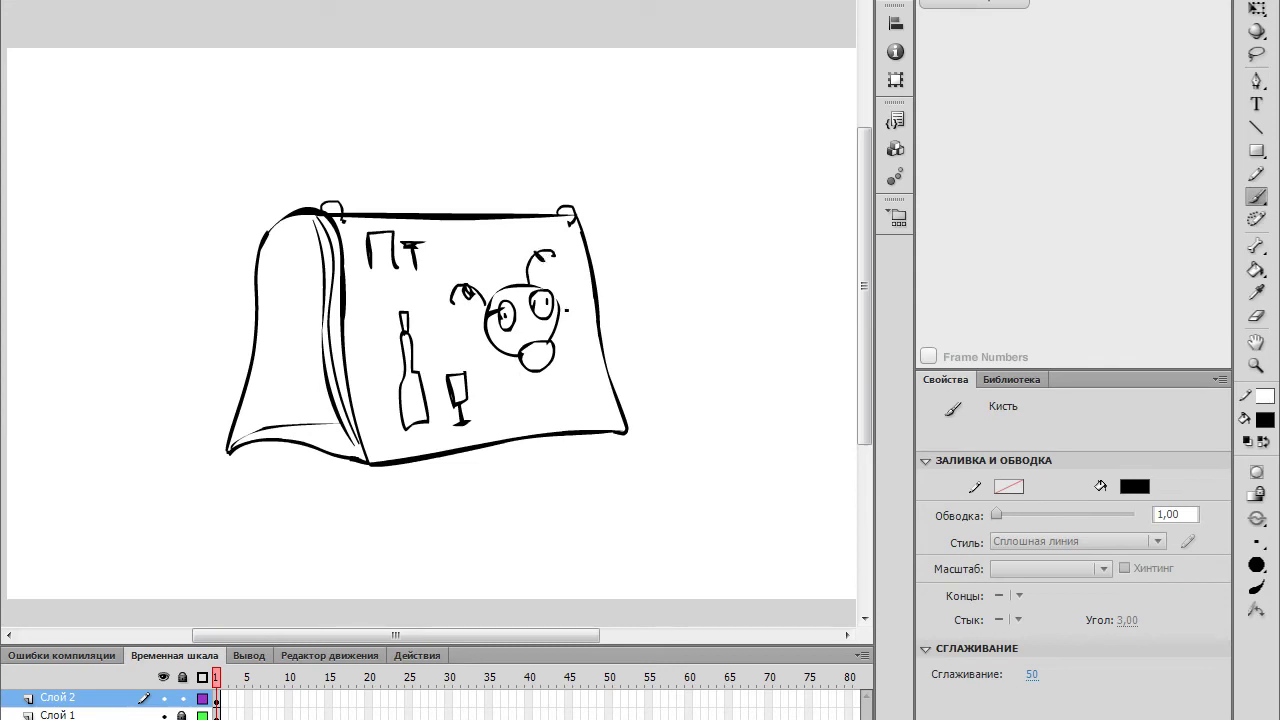
# Step: Draw a trail of growing circles from the head to a large thought bubble containing a small figure
pyautogui.moveTo(573, 310); pyautogui.dragTo(566, 304)
pyautogui.moveTo(612, 280); pyautogui.dragTo(604, 284)
pyautogui.moveTo(646, 234)
pyautogui.mouseDown()
pyautogui.moveTo(640, 262)
pyautogui.moveTo(762, 110)
pyautogui.moveTo(686, 216)
pyautogui.mouseUp()
pyautogui.moveTo(703, 155); pyautogui.dragTo(706, 212)
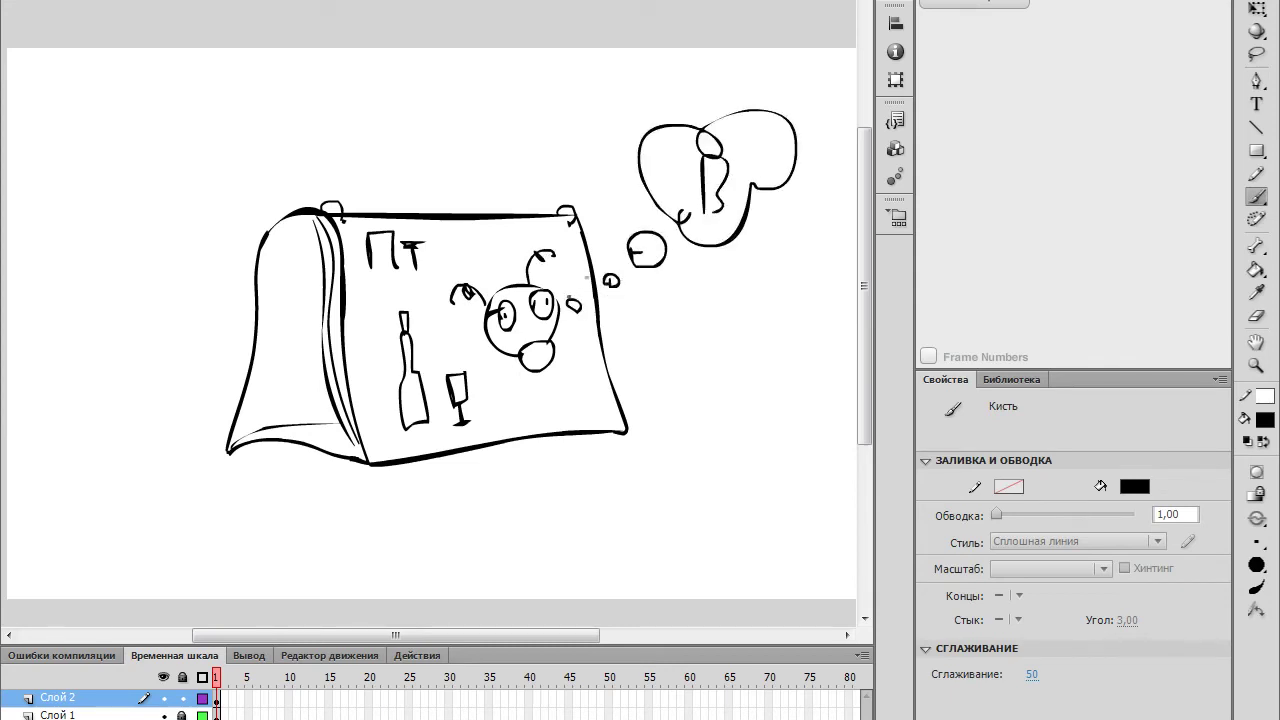
# Step: Undo the thought bubble, the large-eyed head and the wine glass
pyautogui.hotkey('ctrl', 'z')
pyautogui.hotkey('ctrl', 'z')
pyautogui.hotkey('ctrl', 'z')
pyautogui.hotkey('ctrl', 'z')
pyautogui.hotkey('ctrl', 'z')
pyautogui.hotkey('ctrl', 'z')
pyautogui.hotkey('ctrl', 'z')
pyautogui.hotkey('ctrl', 'z')
pyautogui.hotkey('ctrl', 'z')
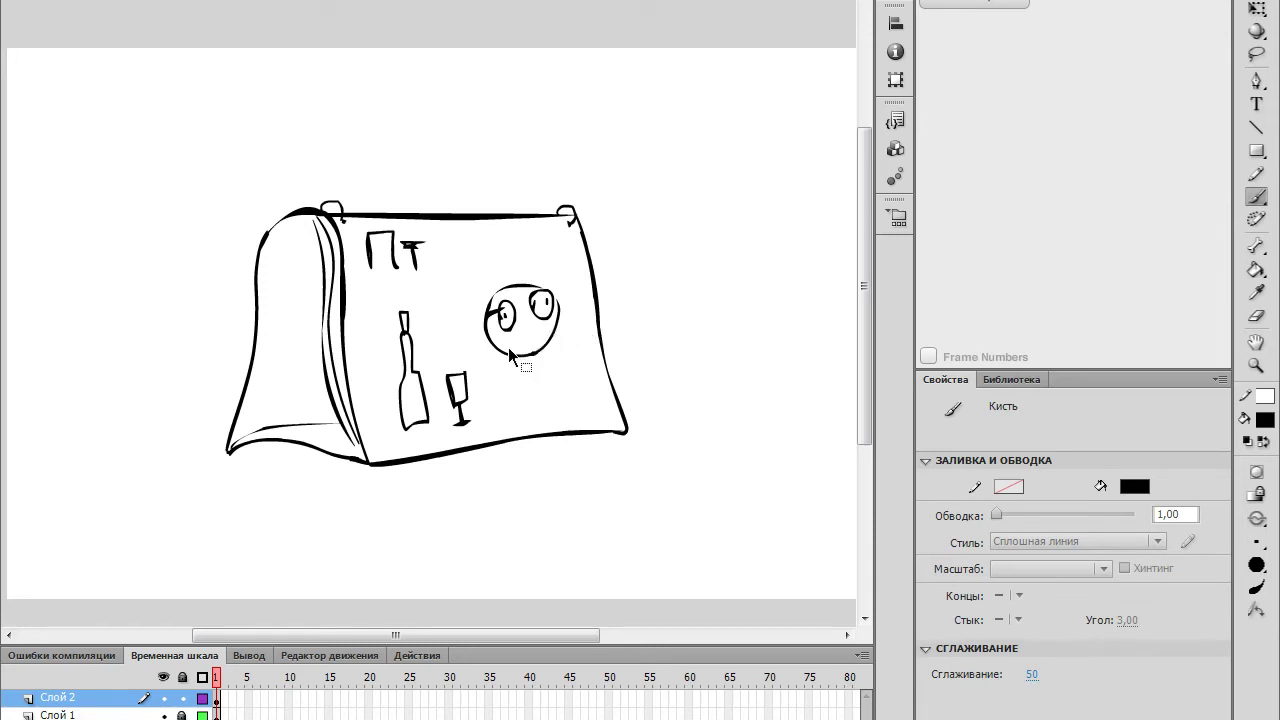
pyautogui.hotkey('ctrl', 'z')
pyautogui.hotkey('ctrl', 'z')
pyautogui.hotkey('ctrl', 'z')
pyautogui.hotkey('ctrl', 'z')
pyautogui.hotkey('ctrl', 'z')
pyautogui.hotkey('ctrl', 'z')
pyautogui.hotkey('ctrl', 'z')
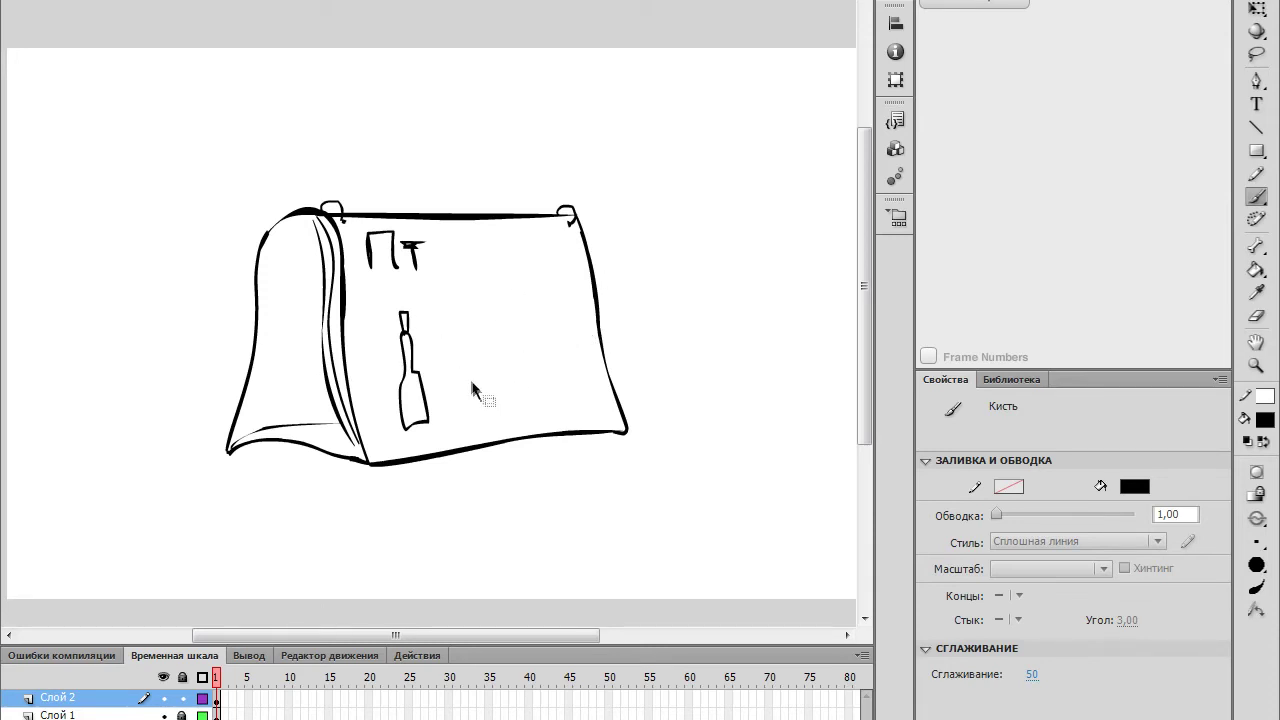
# Step: Clear the bottle sketch and the weekday label Пт from the calendar page
pyautogui.hotkey('ctrl', 'z')
pyautogui.hotkey('ctrl', 'z')
pyautogui.moveTo(373, 243)
pyautogui.mouseDown()
pyautogui.moveTo(376, 268)
pyautogui.moveTo(400, 278)
pyautogui.mouseUp()
pyautogui.moveTo(411, 248)
pyautogui.mouseDown()
pyautogui.moveTo(413, 272)
pyautogui.moveTo(425, 251)
pyautogui.mouseUp()
pyautogui.moveTo(427, 370)
pyautogui.mouseDown()
pyautogui.moveTo(443, 341)
pyautogui.moveTo(494, 350)
pyautogui.moveTo(457, 346)
pyautogui.moveTo(466, 317)
pyautogui.mouseUp()
pyautogui.click(502, 349)
pyautogui.press('e')
pyautogui.moveTo(418, 258)
pyautogui.mouseDown()
pyautogui.moveTo(374, 256)
pyautogui.moveTo(392, 281)
pyautogui.mouseUp()
pyautogui.press('b')
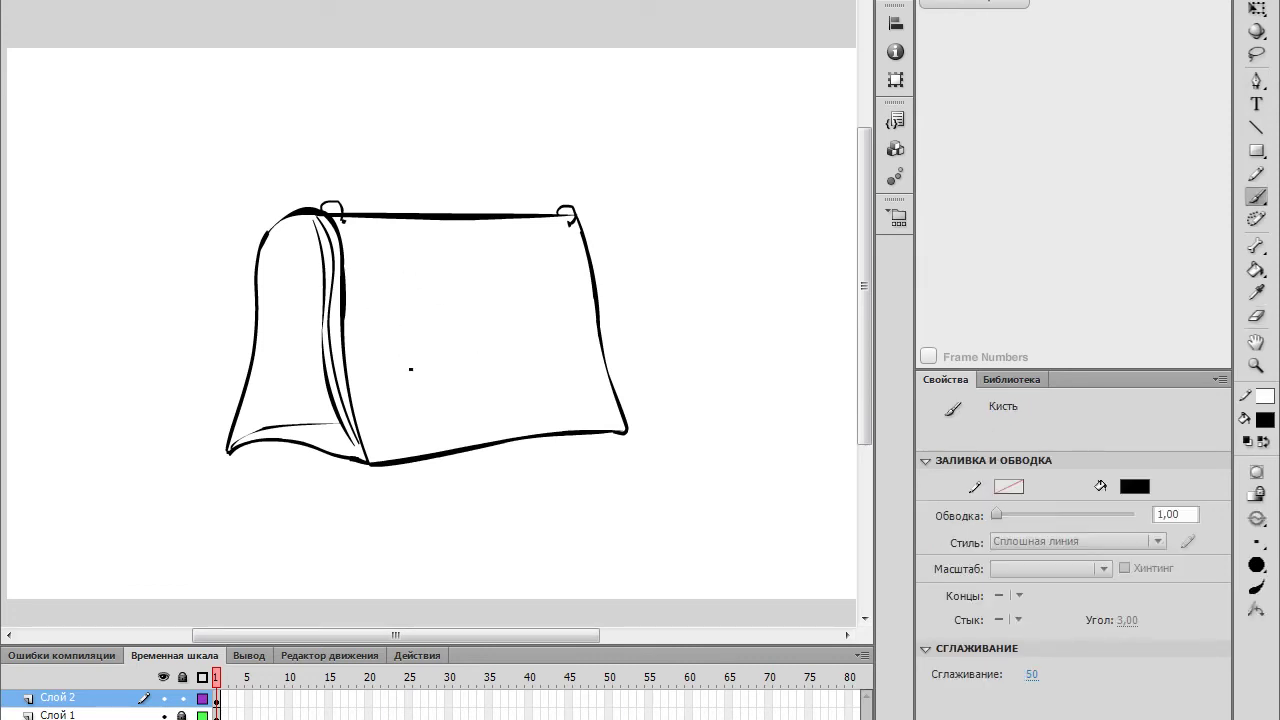
# Step: Write the weekday label сб near the page's upper edge and draw a small house with a cross-barred window below it
pyautogui.moveTo(378, 256)
pyautogui.mouseDown()
pyautogui.moveTo(414, 258)
pyautogui.moveTo(381, 280)
pyautogui.moveTo(412, 262)
pyautogui.moveTo(420, 275)
pyautogui.moveTo(429, 231)
pyautogui.mouseUp()
pyautogui.hotkey('ctrl', 'z')
pyautogui.hotkey('ctrl', 'z')
pyautogui.moveTo(466, 346)
pyautogui.mouseDown()
pyautogui.moveTo(500, 335)
pyautogui.moveTo(492, 387)
pyautogui.moveTo(470, 350)
pyautogui.moveTo(485, 314)
pyautogui.moveTo(512, 344)
pyautogui.moveTo(420, 348)
pyautogui.moveTo(431, 325)
pyautogui.moveTo(482, 317)
pyautogui.mouseUp()
pyautogui.moveTo(424, 349)
pyautogui.mouseDown()
pyautogui.moveTo(424, 378)
pyautogui.moveTo(488, 378)
pyautogui.moveTo(480, 371)
pyautogui.mouseUp()
pyautogui.moveTo(480, 349)
pyautogui.mouseDown()
pyautogui.moveTo(503, 362)
pyautogui.moveTo(481, 370)
pyautogui.moveTo(497, 357)
pyautogui.mouseUp()
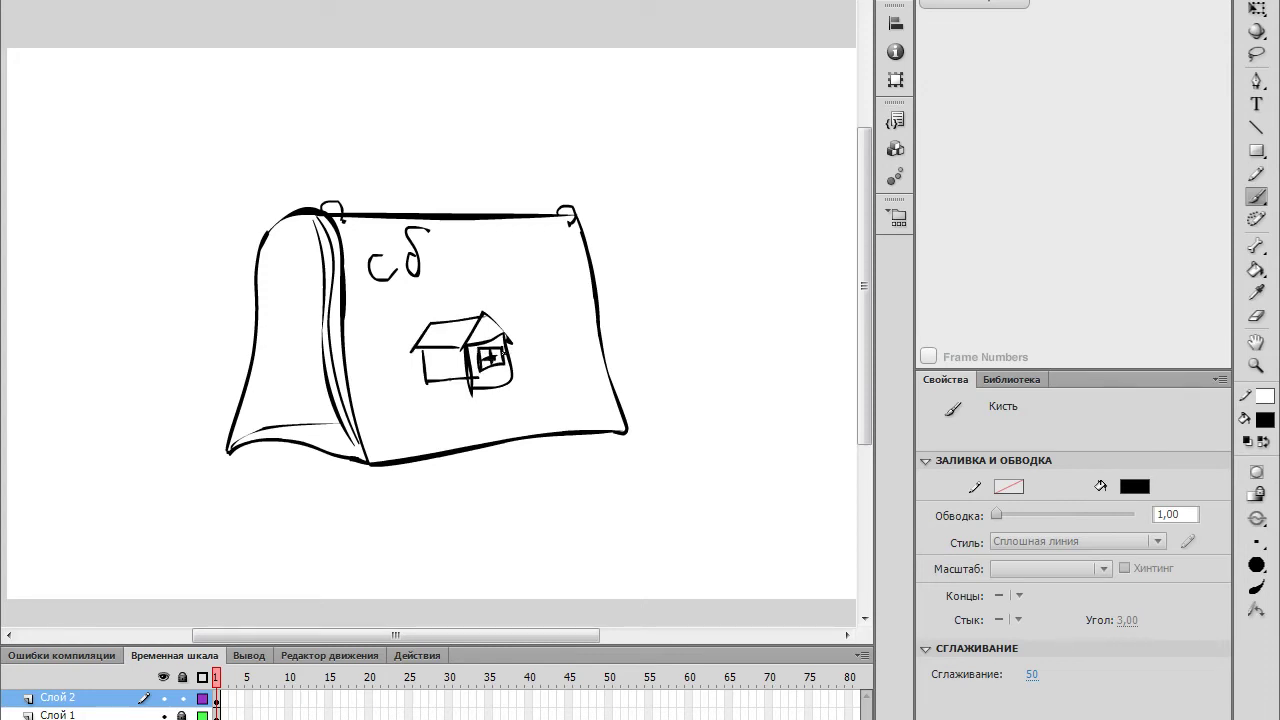
pyautogui.moveTo(524, 410); pyautogui.dragTo(588, 396)
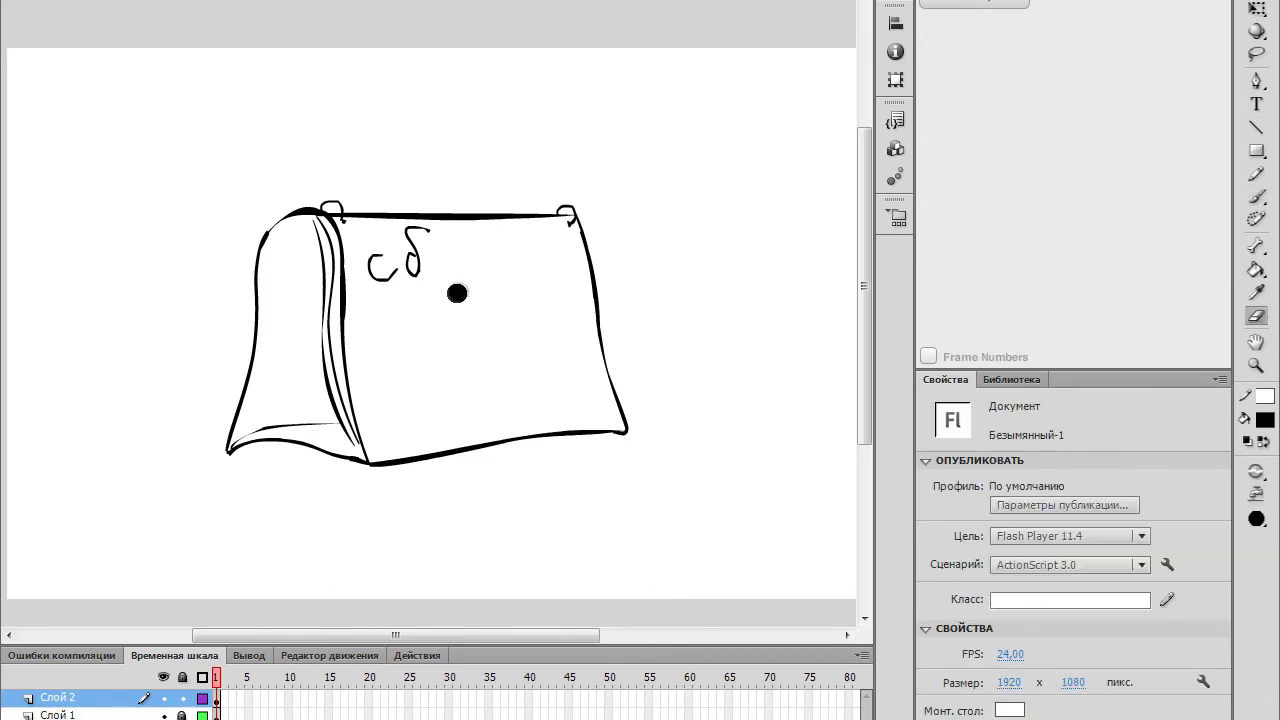
# Step: Replace the house with a round sun with rays over a wavy horizon line, adding strokes below the horizon
pyautogui.press('b')
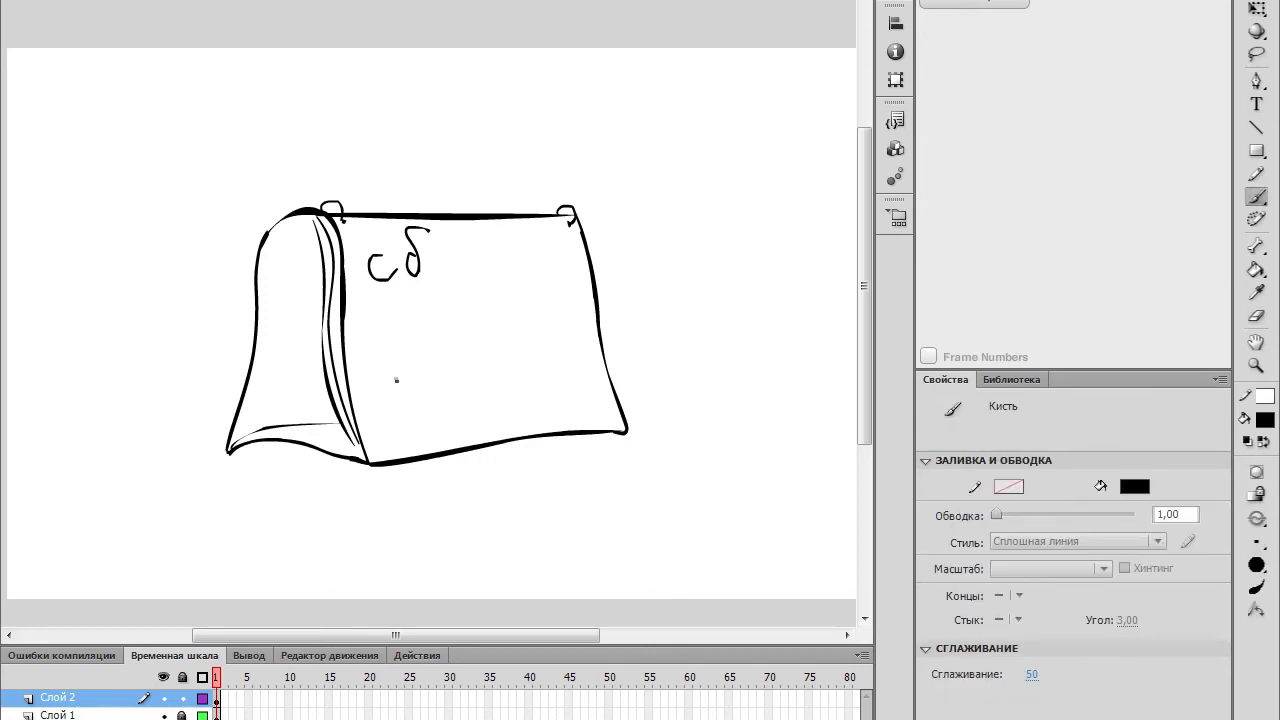
pyautogui.moveTo(368, 394); pyautogui.dragTo(554, 358)
pyautogui.moveTo(440, 322)
pyautogui.mouseDown()
pyautogui.moveTo(474, 340)
pyautogui.moveTo(444, 320)
pyautogui.mouseUp()
pyautogui.moveTo(472, 296)
pyautogui.mouseDown()
pyautogui.moveTo(457, 326)
pyautogui.moveTo(494, 320)
pyautogui.mouseUp()
pyautogui.moveTo(466, 348); pyautogui.dragTo(484, 368)
pyautogui.moveTo(440, 352); pyautogui.dragTo(422, 382)
pyautogui.moveTo(436, 344); pyautogui.dragTo(406, 336)
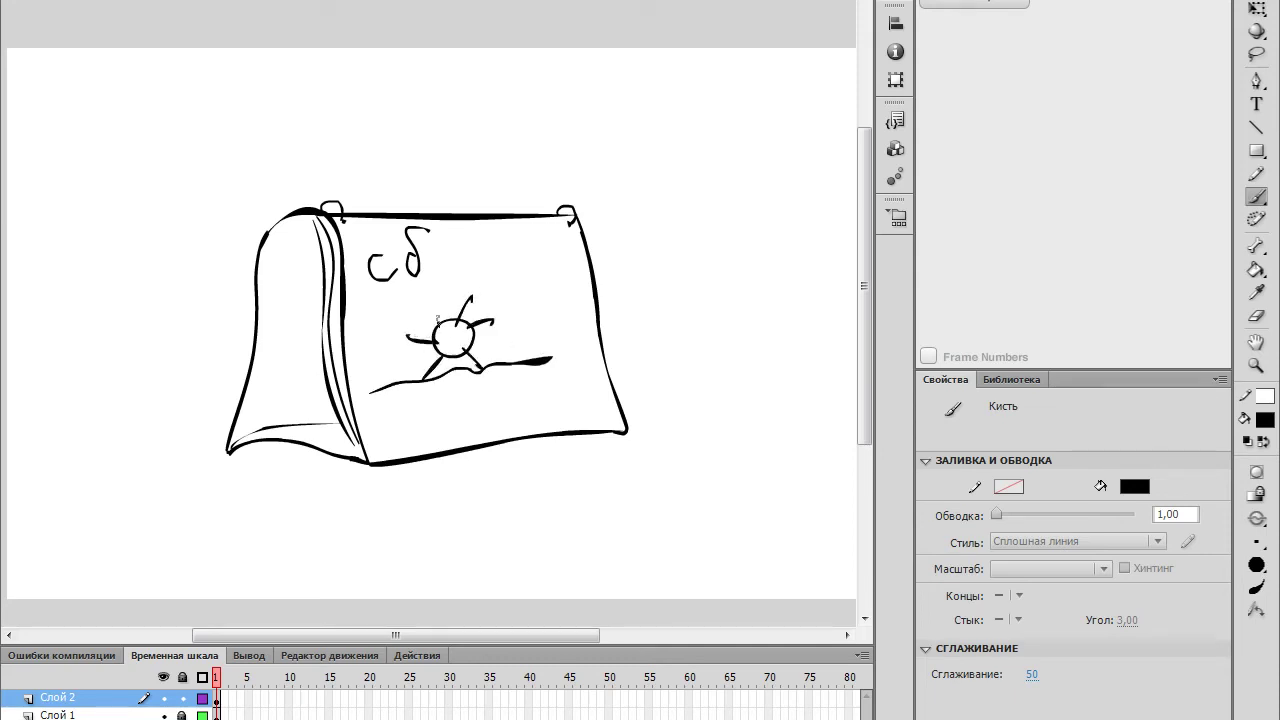
pyautogui.moveTo(421, 408); pyautogui.dragTo(484, 390)
pyautogui.moveTo(479, 390); pyautogui.dragTo(520, 378)
# Step: Erase the sun scene and the weekday label сб from the calendar page
pyautogui.press('e')
pyautogui.moveTo(418, 379)
pyautogui.mouseDown()
pyautogui.moveTo(428, 338)
pyautogui.moveTo(502, 318)
pyautogui.moveTo(532, 286)
pyautogui.moveTo(504, 323)
pyautogui.moveTo(535, 286)
pyautogui.moveTo(538, 365)
pyautogui.moveTo(532, 331)
pyautogui.moveTo(494, 296)
pyautogui.moveTo(495, 380)
pyautogui.moveTo(493, 329)
pyautogui.moveTo(456, 367)
pyautogui.moveTo(481, 318)
pyautogui.moveTo(433, 315)
pyautogui.moveTo(423, 378)
pyautogui.moveTo(381, 351)
pyautogui.moveTo(398, 393)
pyautogui.moveTo(425, 343)
pyautogui.moveTo(423, 364)
pyautogui.moveTo(456, 402)
pyautogui.moveTo(444, 363)
pyautogui.mouseUp()
pyautogui.press('b')
pyautogui.press('e')
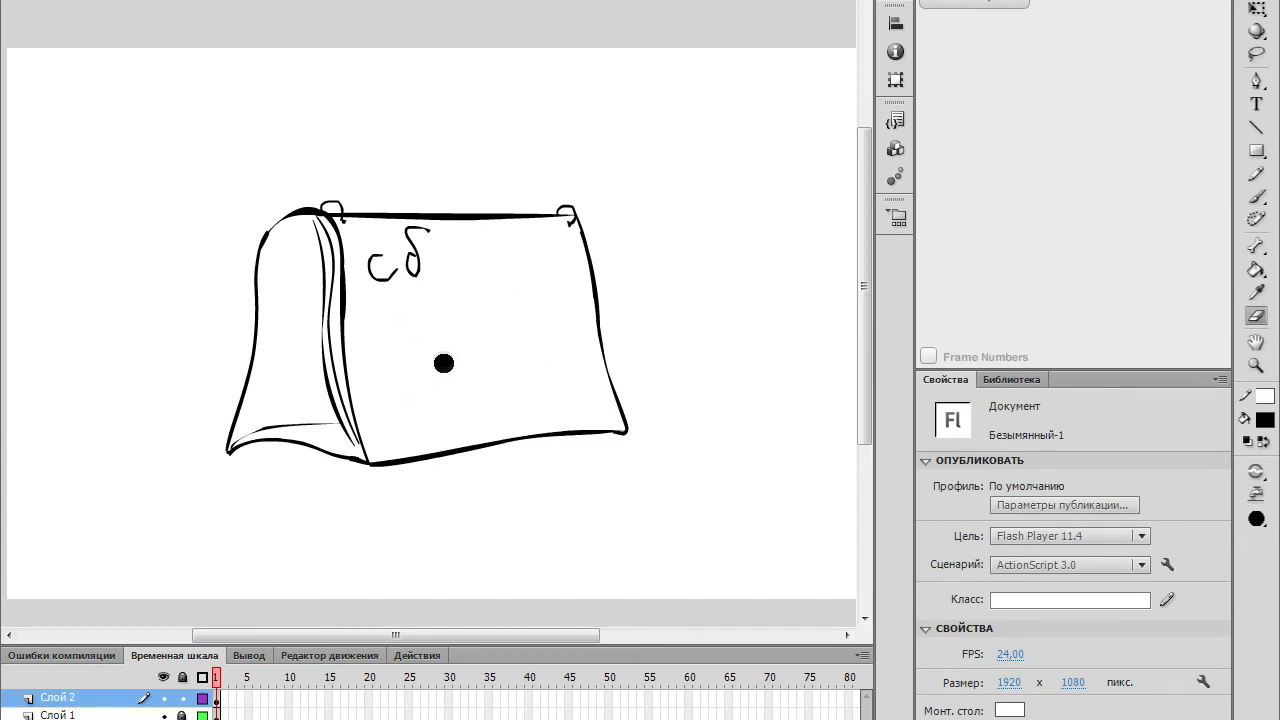
pyautogui.press('b')
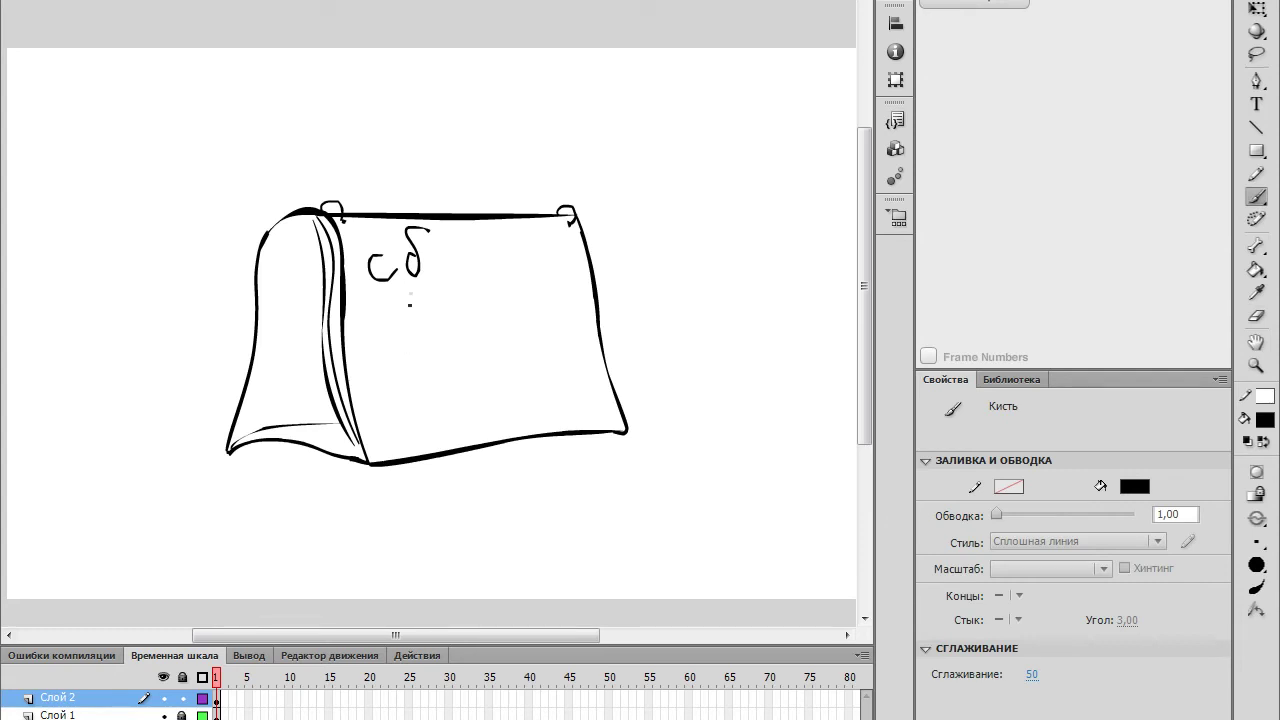
pyautogui.press('e')
pyautogui.moveTo(423, 260)
pyautogui.mouseDown()
pyautogui.moveTo(400, 248)
pyautogui.moveTo(396, 270)
pyautogui.mouseUp()
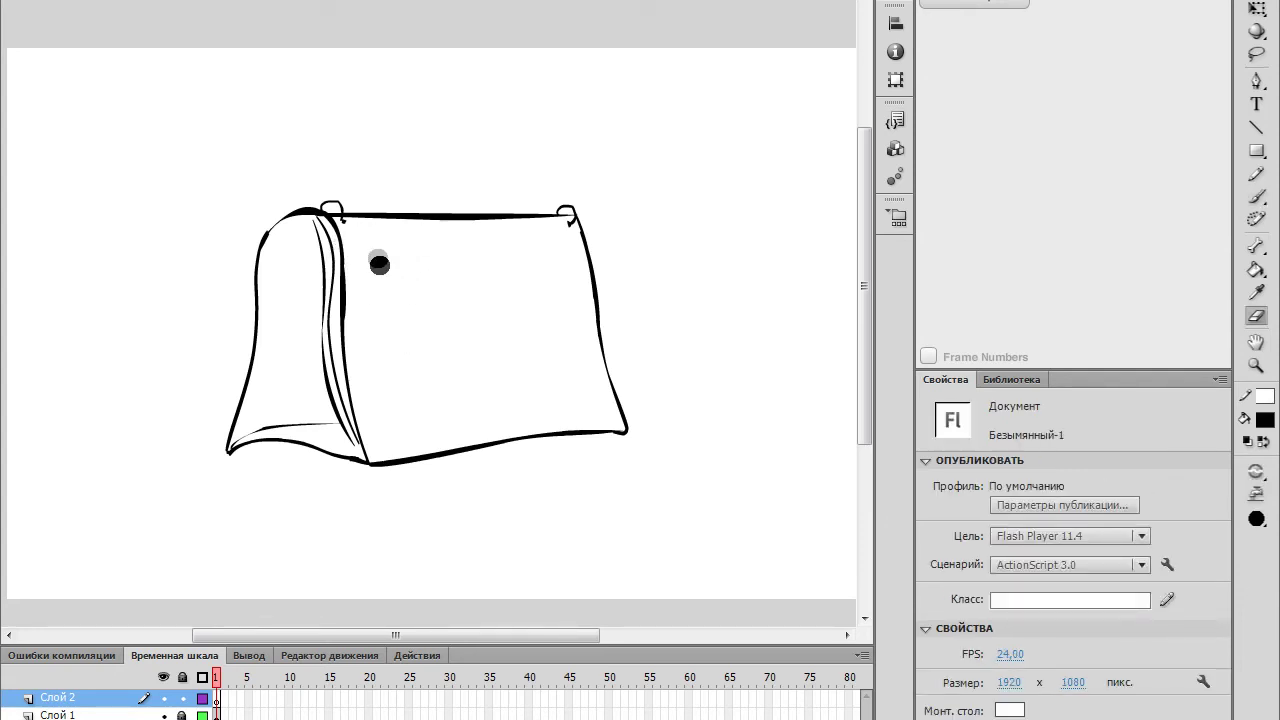
# Step: Write the weekday label ПН near the page's upper edge and two lines of handwriting beneath it
pyautogui.press('b')
pyautogui.moveTo(374, 247); pyautogui.dragTo(381, 281)
pyautogui.moveTo(374, 250); pyautogui.dragTo(380, 274)
pyautogui.moveTo(418, 250)
pyautogui.mouseDown()
pyautogui.moveTo(408, 258)
pyautogui.moveTo(431, 258)
pyautogui.mouseUp()
pyautogui.moveTo(460, 310)
pyautogui.mouseDown()
pyautogui.moveTo(469, 370)
pyautogui.moveTo(469, 328)
pyautogui.moveTo(421, 287)
pyautogui.moveTo(420, 258)
pyautogui.moveTo(390, 256)
pyautogui.moveTo(400, 266)
pyautogui.moveTo(387, 272)
pyautogui.moveTo(405, 272)
pyautogui.mouseUp()
pyautogui.press('e')
pyautogui.press('b')
pyautogui.moveTo(421, 238)
pyautogui.mouseDown()
pyautogui.moveTo(423, 264)
pyautogui.moveTo(443, 270)
pyautogui.mouseUp()
pyautogui.moveTo(421, 256); pyautogui.dragTo(440, 251)
pyautogui.moveTo(368, 328)
pyautogui.mouseDown()
pyautogui.moveTo(398, 375)
pyautogui.moveTo(462, 320)
pyautogui.moveTo(520, 310)
pyautogui.moveTo(497, 352)
pyautogui.mouseUp()
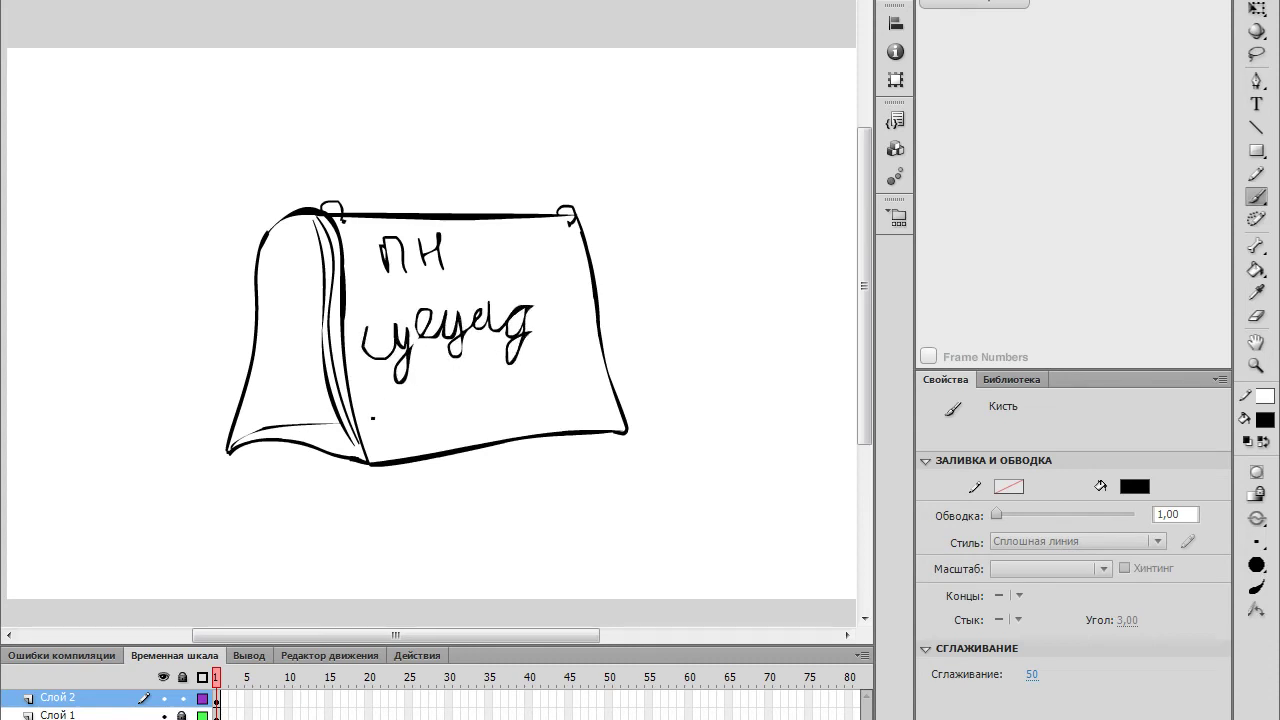
pyautogui.moveTo(380, 406)
pyautogui.mouseDown()
pyautogui.moveTo(410, 443)
pyautogui.moveTo(442, 394)
pyautogui.moveTo(478, 420)
pyautogui.mouseUp()
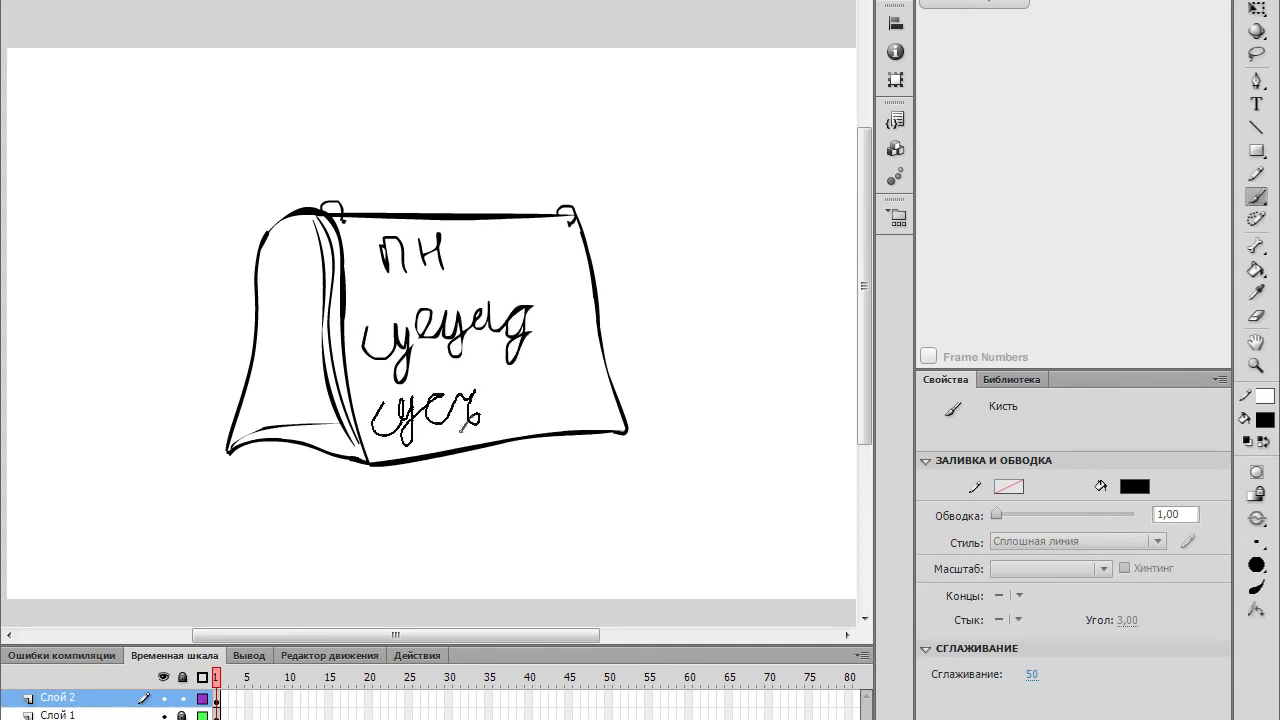
# Step: Undo the weekday label ПН and the two handwritten lines
pyautogui.hotkey('ctrl', 'z')
pyautogui.hotkey('ctrl', 'z')
pyautogui.hotkey('ctrl', 'z')
pyautogui.hotkey('ctrl', 'z')
pyautogui.hotkey('ctrl', 'z')
pyautogui.hotkey('ctrl', 'z')
pyautogui.hotkey('ctrl', 'z')
pyautogui.hotkey('ctrl', 'z')
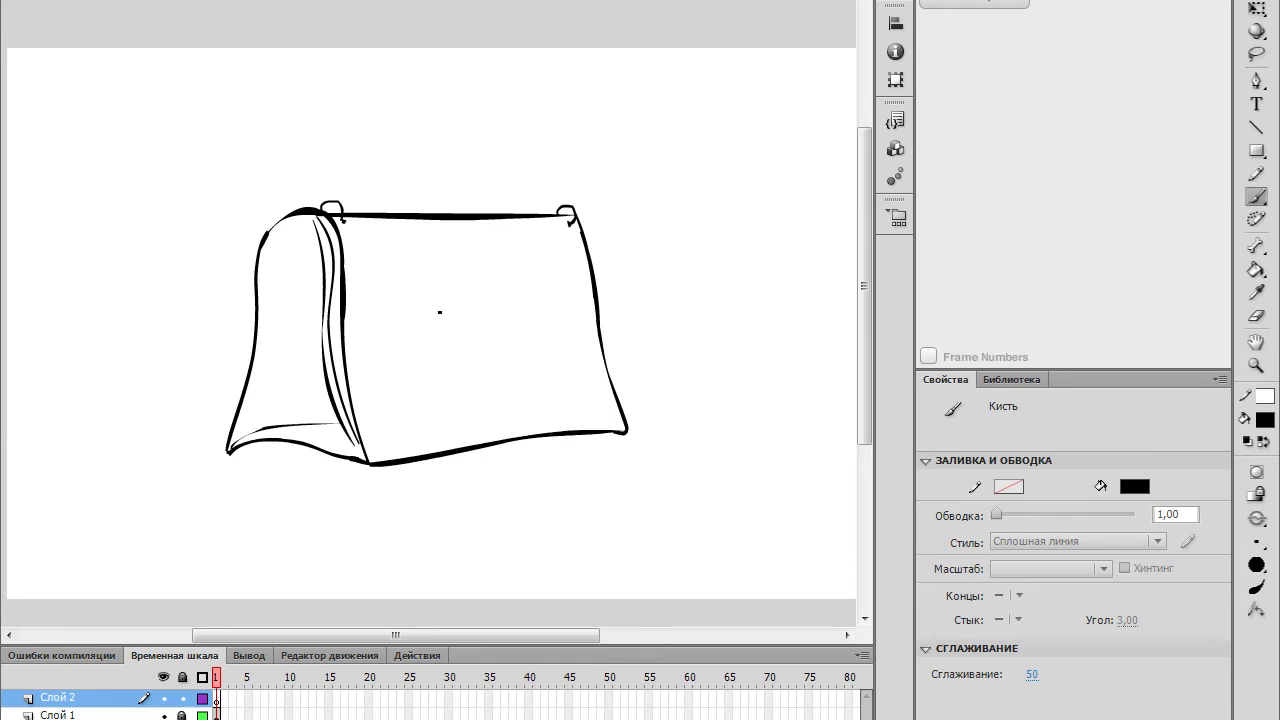
# Step: Draw a smiling head with two round eyes and spiky hair in the middle of the calendar page
pyautogui.moveTo(422, 315)
pyautogui.mouseDown()
pyautogui.moveTo(465, 344)
pyautogui.moveTo(427, 310)
pyautogui.mouseUp()
pyautogui.moveTo(455, 305); pyautogui.dragTo(446, 314)
pyautogui.moveTo(428, 316); pyautogui.dragTo(429, 319)
pyautogui.moveTo(431, 344); pyautogui.dragTo(460, 336)
pyautogui.moveTo(416, 308)
pyautogui.mouseDown()
pyautogui.moveTo(444, 282)
pyautogui.moveTo(473, 296)
pyautogui.mouseUp()
# Step: Give the spiky-haired head a body with raised arms and running legs, adding a 7 beside it and a small shape below
pyautogui.moveTo(436, 358)
pyautogui.mouseDown()
pyautogui.moveTo(424, 384)
pyautogui.moveTo(450, 402)
pyautogui.moveTo(458, 352)
pyautogui.mouseUp()
pyautogui.moveTo(455, 401)
pyautogui.mouseDown()
pyautogui.moveTo(492, 390)
pyautogui.moveTo(403, 409)
pyautogui.mouseUp()
pyautogui.moveTo(436, 362)
pyautogui.mouseDown()
pyautogui.moveTo(422, 380)
pyautogui.moveTo(466, 372)
pyautogui.moveTo(399, 357)
pyautogui.moveTo(384, 376)
pyautogui.moveTo(405, 331)
pyautogui.moveTo(382, 376)
pyautogui.moveTo(494, 348)
pyautogui.mouseUp()
pyautogui.moveTo(498, 348)
pyautogui.mouseDown()
pyautogui.moveTo(500, 362)
pyautogui.moveTo(584, 366)
pyautogui.moveTo(570, 390)
pyautogui.mouseUp()
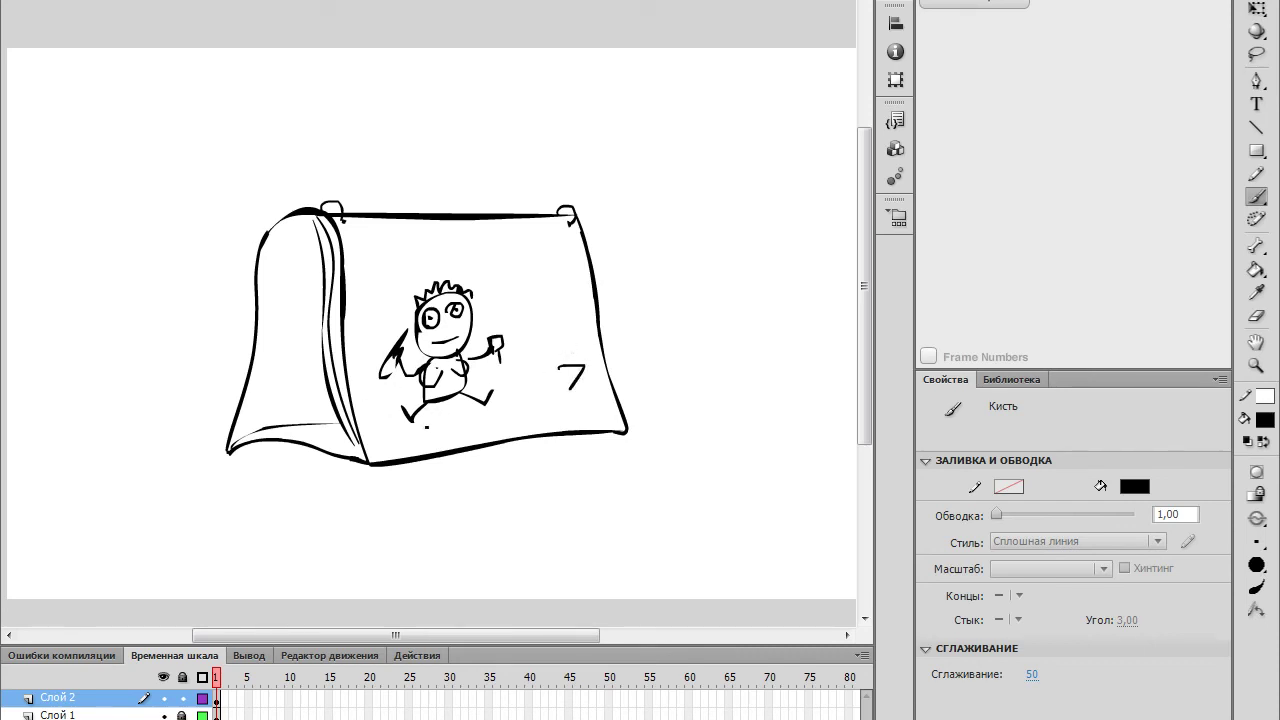
pyautogui.moveTo(415, 432)
pyautogui.mouseDown()
pyautogui.moveTo(426, 438)
pyautogui.moveTo(404, 456)
pyautogui.moveTo(454, 420)
pyautogui.moveTo(434, 404)
pyautogui.mouseUp()
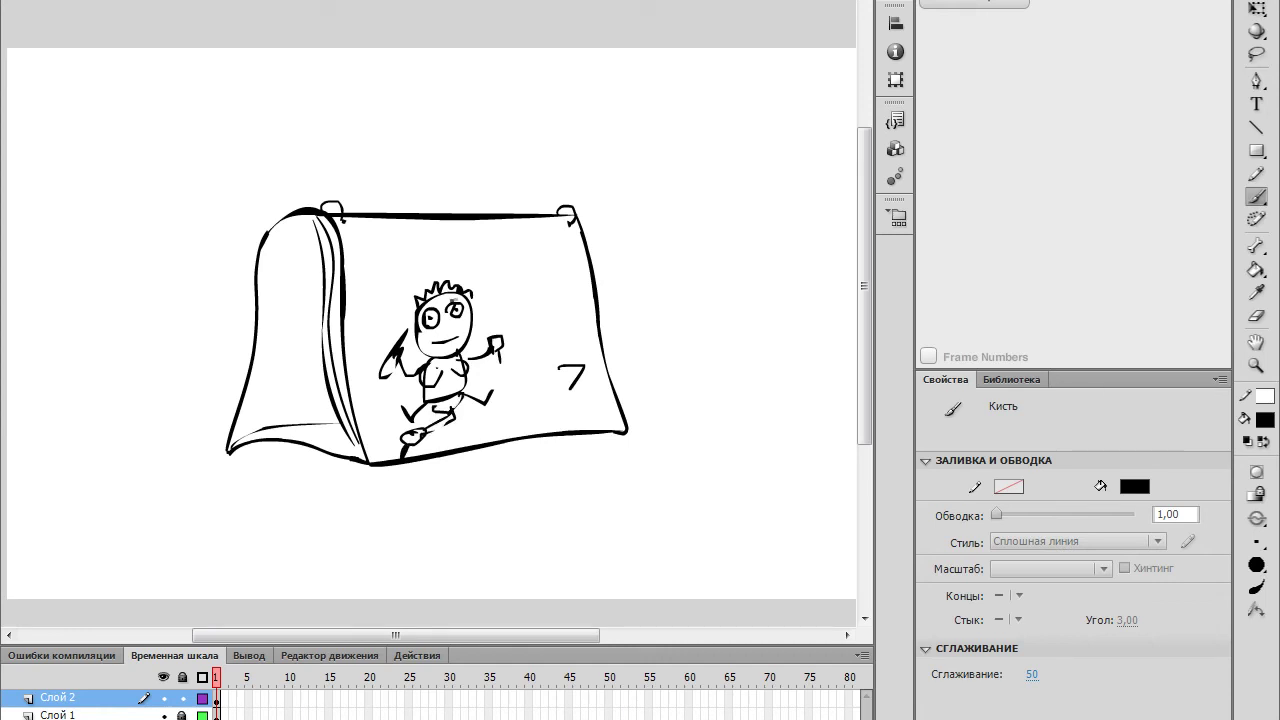
# Step: Undo the whole spiky-haired figure and the 7 beside it
pyautogui.hotkey('ctrl', 'z')
pyautogui.hotkey('ctrl', 'z')
pyautogui.hotkey('ctrl', 'z')
pyautogui.hotkey('ctrl', 'z')
pyautogui.hotkey('ctrl', 'z')
pyautogui.hotkey('ctrl', 'z')
pyautogui.hotkey('ctrl', 'z')
pyautogui.hotkey('ctrl', 'z')
pyautogui.hotkey('ctrl', 'z')
pyautogui.hotkey('ctrl', 'z')
pyautogui.hotkey('ctrl', 'z')
pyautogui.hotkey('ctrl', 'z')
pyautogui.hotkey('ctrl', 'z')
pyautogui.hotkey('ctrl', 'z')
pyautogui.hotkey('ctrl', 'z')
pyautogui.hotkey('ctrl', 'z')
pyautogui.hotkey('ctrl', 'z')
pyautogui.hotkey('ctrl', 'z')
pyautogui.hotkey('ctrl', 'z')
pyautogui.hotkey('ctrl', 'z')
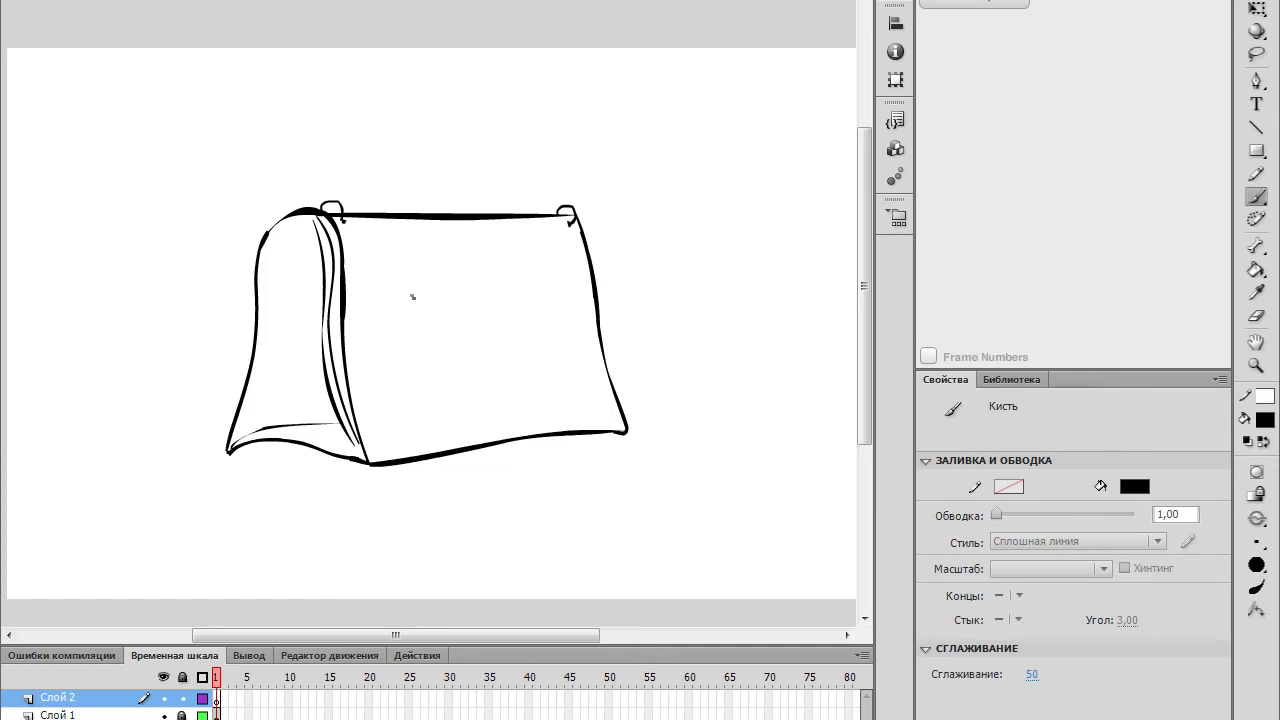
# Step: Draw a round head with two large eyes, a raised arm with a hand, and a jagged-topped shape below the head
pyautogui.moveTo(459, 272)
pyautogui.mouseDown()
pyautogui.moveTo(440, 355)
pyautogui.moveTo(508, 278)
pyautogui.moveTo(436, 270)
pyautogui.moveTo(458, 296)
pyautogui.moveTo(440, 288)
pyautogui.mouseUp()
pyautogui.moveTo(478, 291)
pyautogui.mouseDown()
pyautogui.moveTo(475, 306)
pyautogui.moveTo(482, 288)
pyautogui.mouseUp()
pyautogui.moveTo(440, 394)
pyautogui.mouseDown()
pyautogui.moveTo(498, 401)
pyautogui.moveTo(497, 382)
pyautogui.moveTo(440, 396)
pyautogui.mouseUp()
pyautogui.moveTo(363, 296)
pyautogui.mouseDown()
pyautogui.moveTo(417, 325)
pyautogui.moveTo(361, 277)
pyautogui.moveTo(350, 302)
pyautogui.mouseUp()
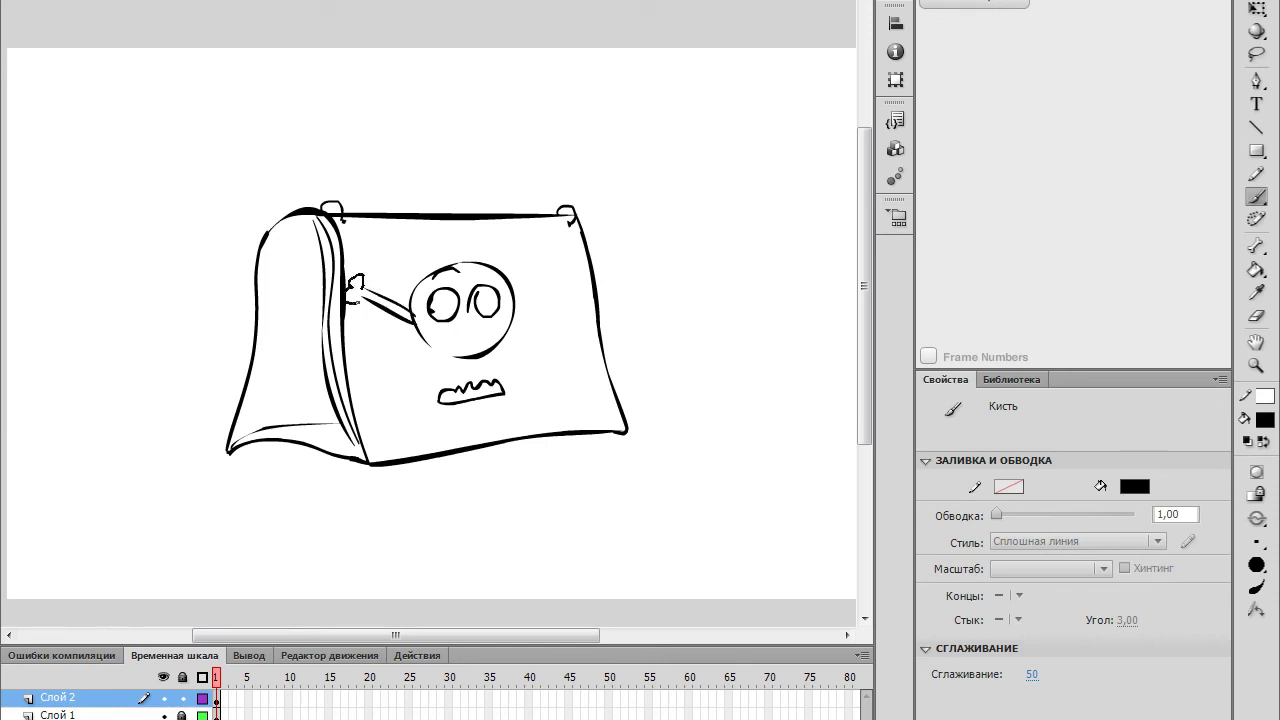
pyautogui.moveTo(488, 353)
pyautogui.mouseDown()
pyautogui.moveTo(544, 387)
pyautogui.moveTo(552, 372)
pyautogui.moveTo(506, 351)
pyautogui.mouseUp()
pyautogui.moveTo(506, 277)
pyautogui.mouseDown()
pyautogui.moveTo(522, 238)
pyautogui.moveTo(546, 260)
pyautogui.moveTo(510, 284)
pyautogui.mouseUp()
pyautogui.moveTo(438, 356)
pyautogui.mouseDown()
pyautogui.moveTo(396, 410)
pyautogui.moveTo(404, 430)
pyautogui.moveTo(446, 358)
pyautogui.mouseUp()
# Step: Undo the large-eyed head, its raised arm and the jagged-topped shape
pyautogui.hotkey('ctrl', 'z')
pyautogui.hotkey('ctrl', 'z')
pyautogui.hotkey('ctrl', 'z')
pyautogui.hotkey('ctrl', 'z')
pyautogui.hotkey('ctrl', 'z')
pyautogui.hotkey('ctrl', 'z')
pyautogui.hotkey('ctrl', 'z')
pyautogui.hotkey('ctrl', 'z')
pyautogui.hotkey('ctrl', 'z')
pyautogui.hotkey('ctrl', 'z')
pyautogui.hotkey('ctrl', 'z')
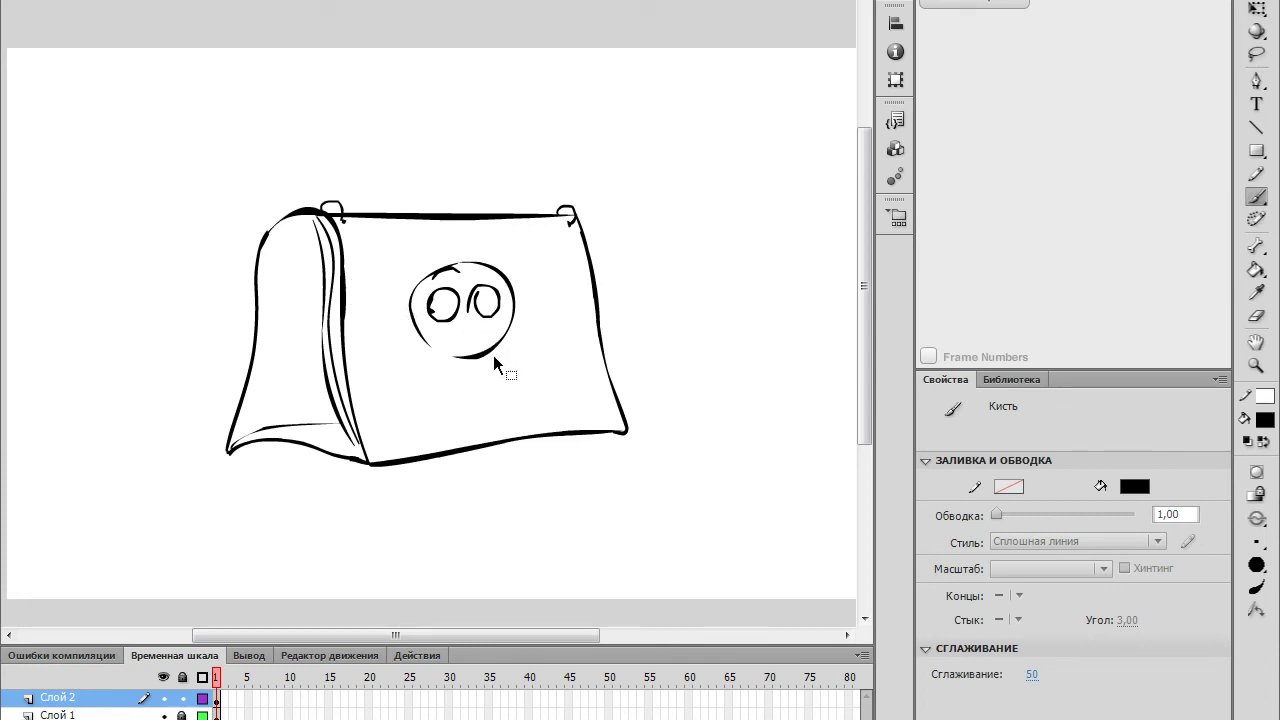
pyautogui.hotkey('ctrl', 'z')
pyautogui.hotkey('ctrl', 'z')
pyautogui.hotkey('ctrl', 'z')
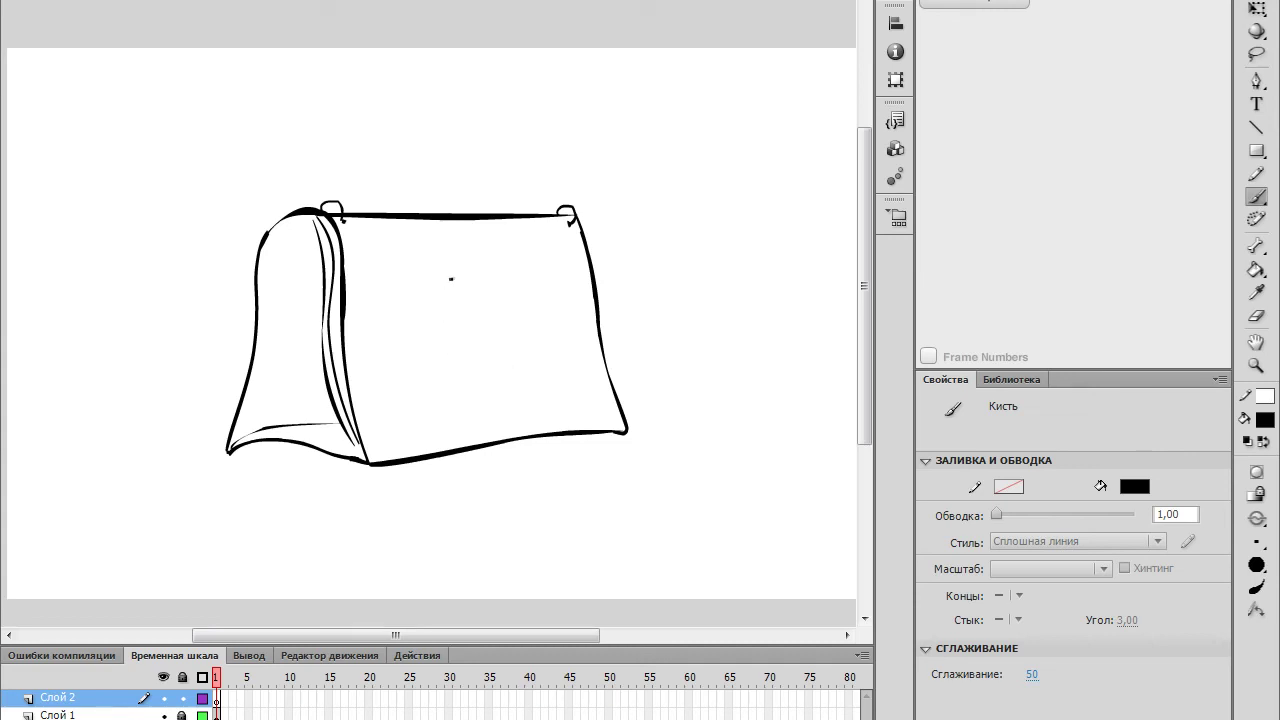
# Step: Write a word followed by a colon by hand across the middle of the calendar page and continue with a line beneath it
pyautogui.moveTo(371, 298)
pyautogui.mouseDown()
pyautogui.moveTo(393, 335)
pyautogui.moveTo(419, 305)
pyautogui.moveTo(462, 290)
pyautogui.moveTo(483, 330)
pyautogui.mouseUp()
pyautogui.click(523, 311)
pyautogui.click(522, 318)
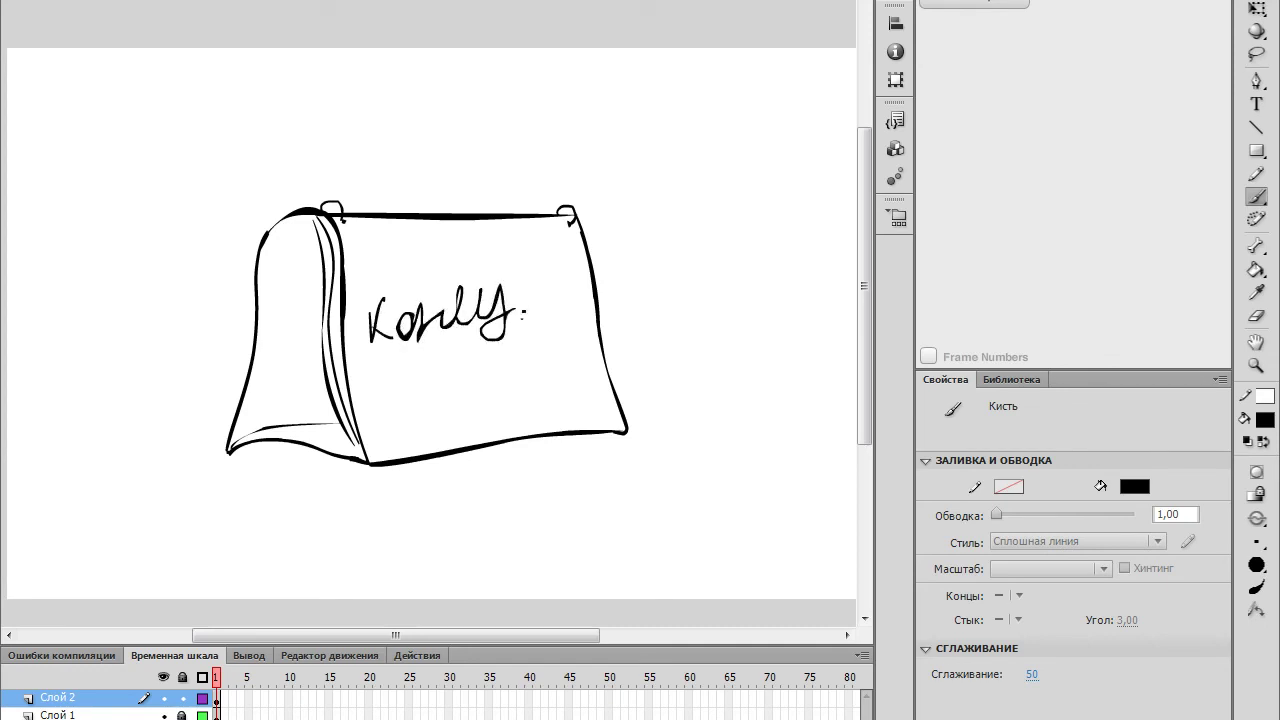
pyautogui.moveTo(389, 387)
pyautogui.mouseDown()
pyautogui.moveTo(432, 379)
pyautogui.moveTo(486, 382)
pyautogui.moveTo(559, 386)
pyautogui.mouseUp()
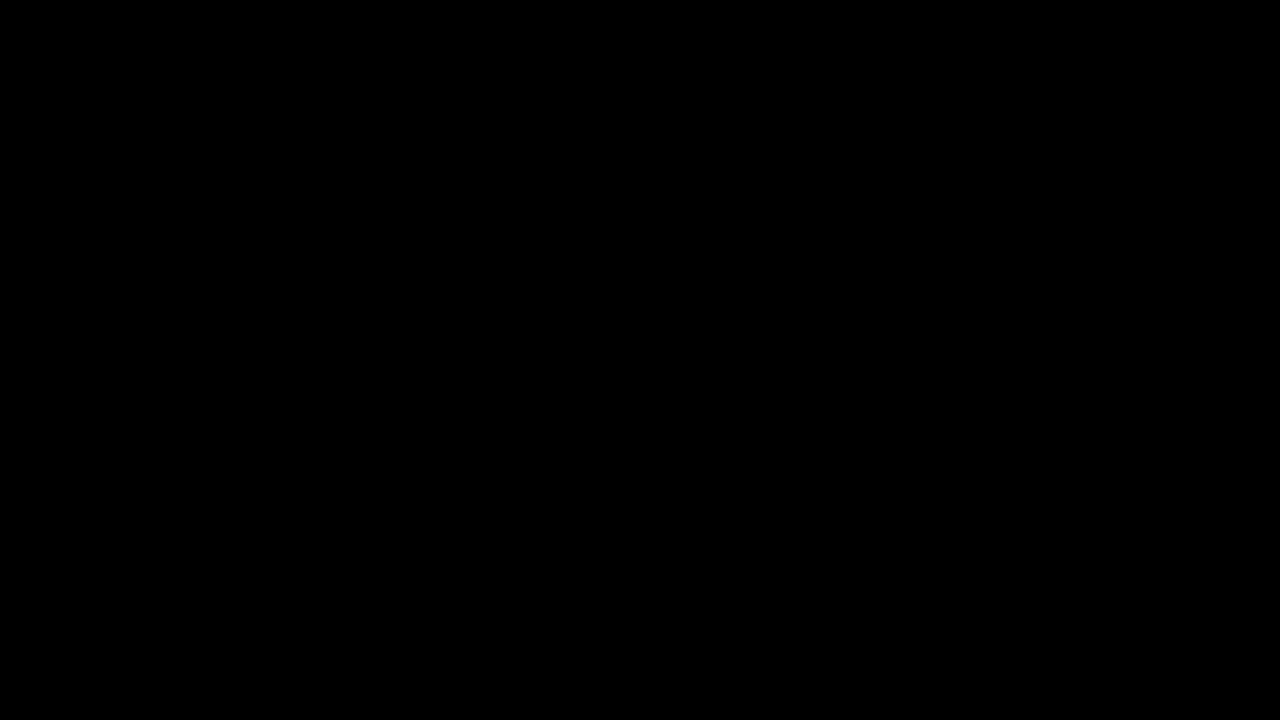